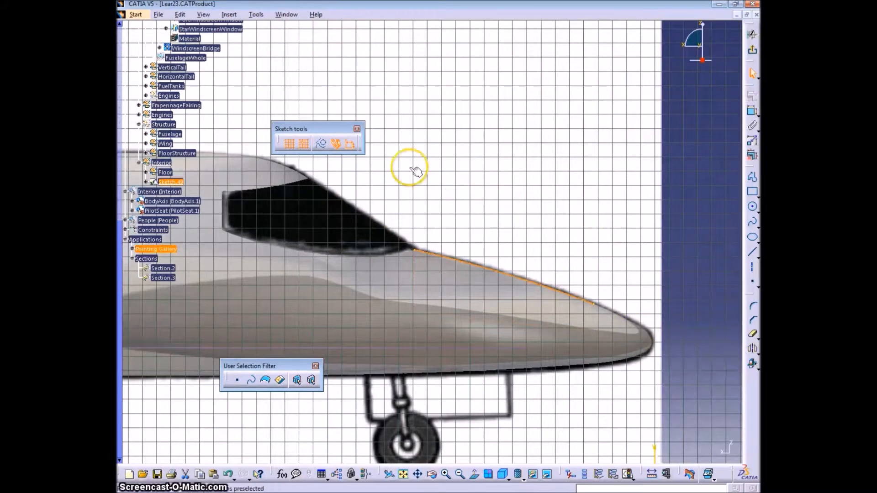
Sketch a three-point spline rising above the windscreen's lower front corner and convert it to standard geometry
{"action": "middle_click_drag", "start_coordinate": [506, 242], "coordinate": [570, 217]}
{"action": "middle_click_drag", "start_coordinate": [668, 302], "coordinate": [575, 295]}
{"action": "left_click", "coordinate": [752, 253]}
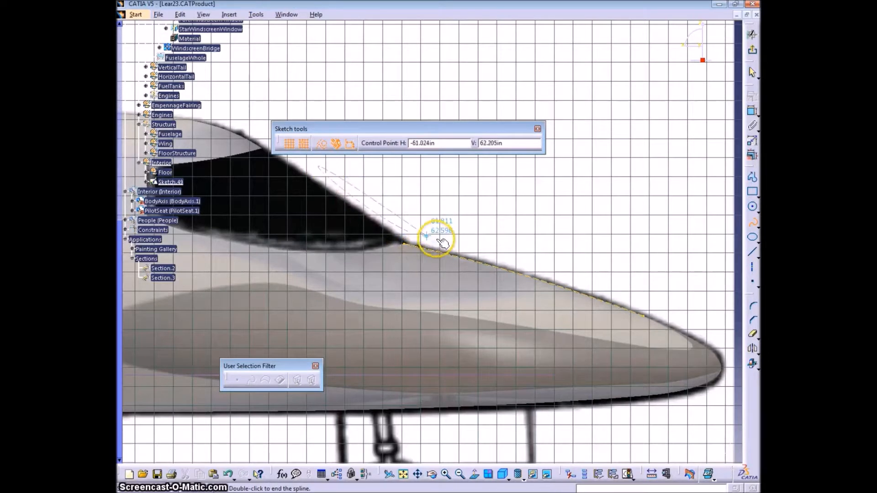
{"action": "left_click", "coordinate": [304, 163]}
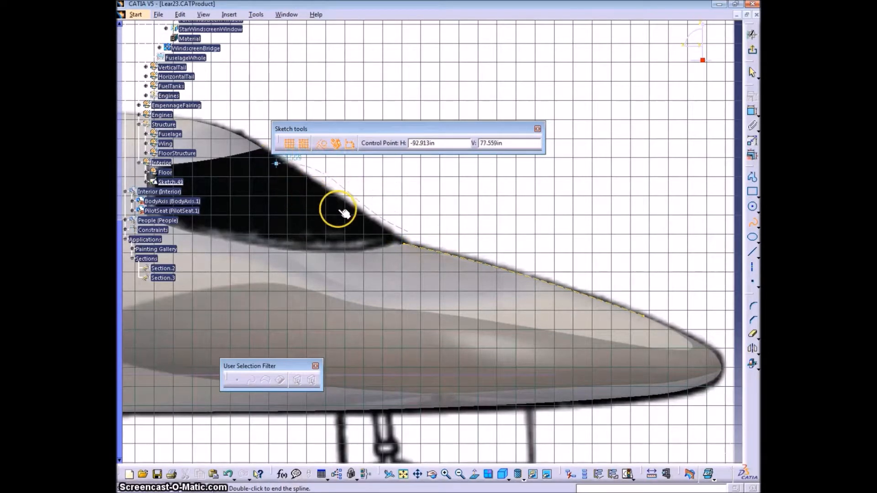
{"action": "key", "text": "Escape"}
{"action": "left_click", "coordinate": [348, 193]}
{"action": "left_click", "coordinate": [322, 145]}
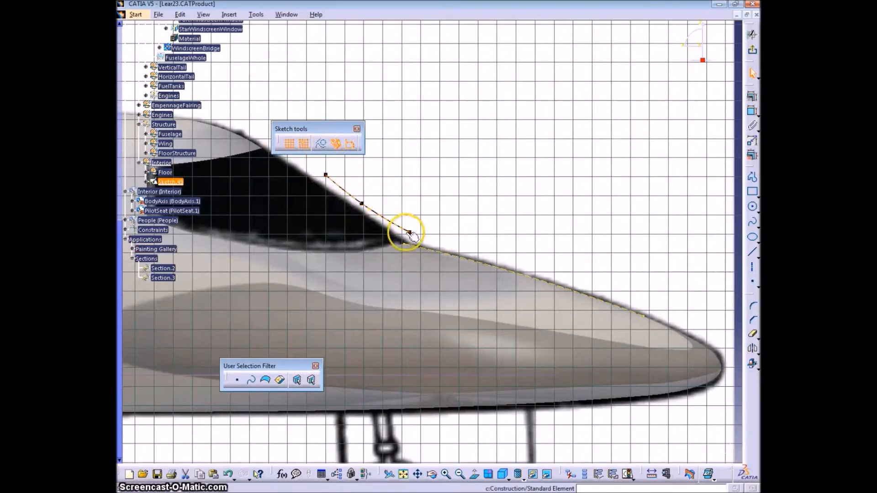
{"action": "key", "text": "Delete"}
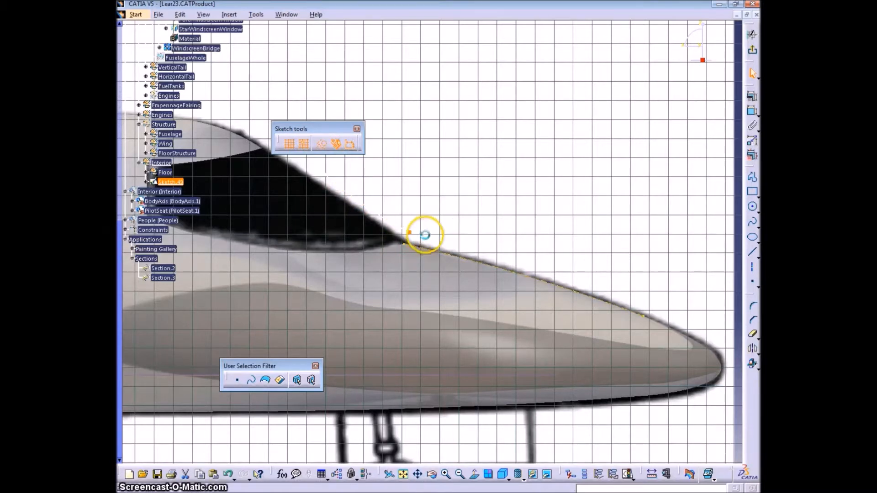
Constrain the spline's lower endpoint coincident with the windscreen end of the projected nose line
{"action": "middle_click_drag", "start_coordinate": [424, 233], "coordinate": [406, 179], "text": "ctrl"}
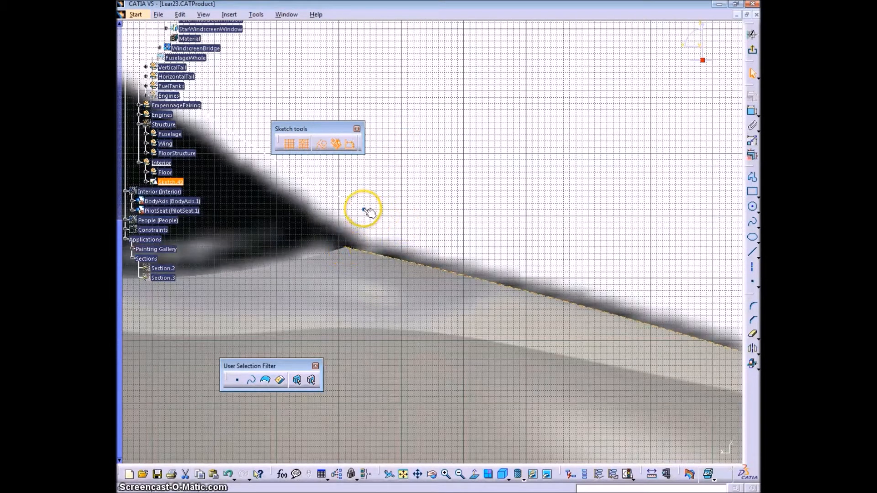
{"action": "right_click", "coordinate": [458, 178]}
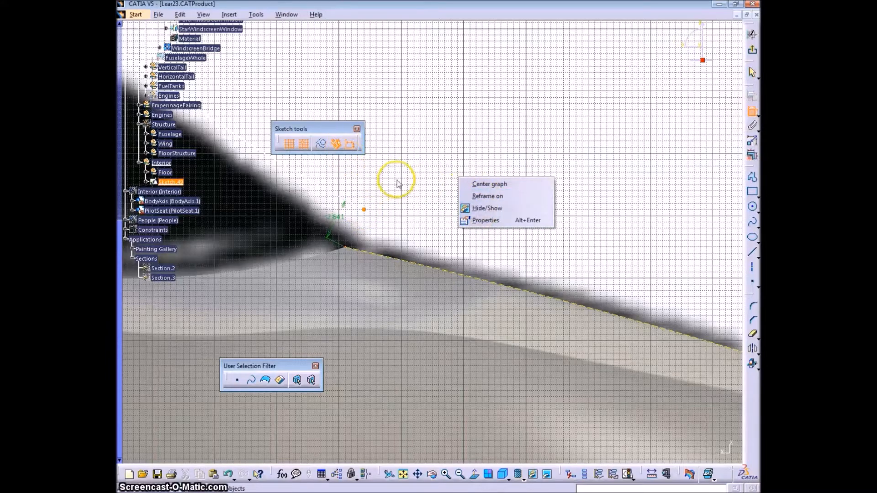
{"action": "right_click", "coordinate": [414, 187]}
{"action": "left_click", "coordinate": [435, 309]}
Move the spline's middle and rear points down inside the windscreen outline to form a shallow convex arc
{"action": "mouse_move", "coordinate": [371, 231]}
{"action": "middle_mouse_down", "text": "ctrl"}
{"action": "mouse_move", "coordinate": [429, 198]}
{"action": "mouse_move", "coordinate": [468, 245]}
{"action": "middle_mouse_up", "text": "ctrl"}
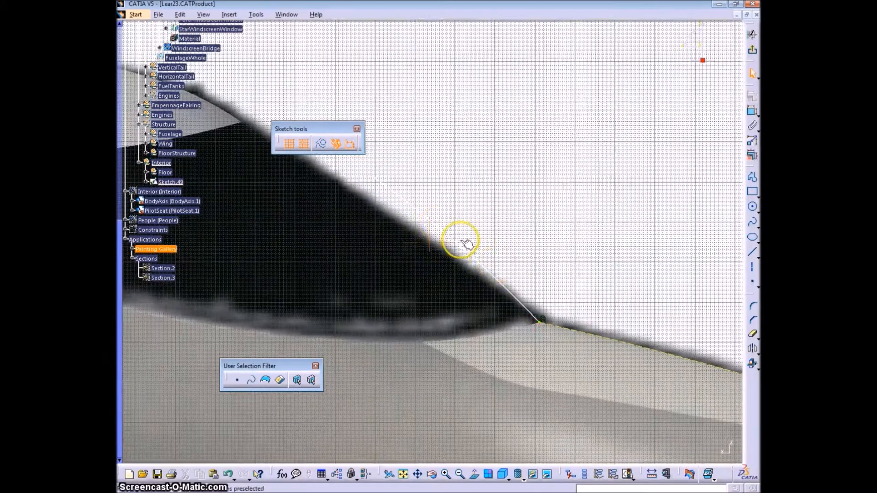
{"action": "left_click_drag", "start_coordinate": [453, 239], "coordinate": [440, 274]}
{"action": "left_click_drag", "start_coordinate": [379, 180], "coordinate": [343, 252]}
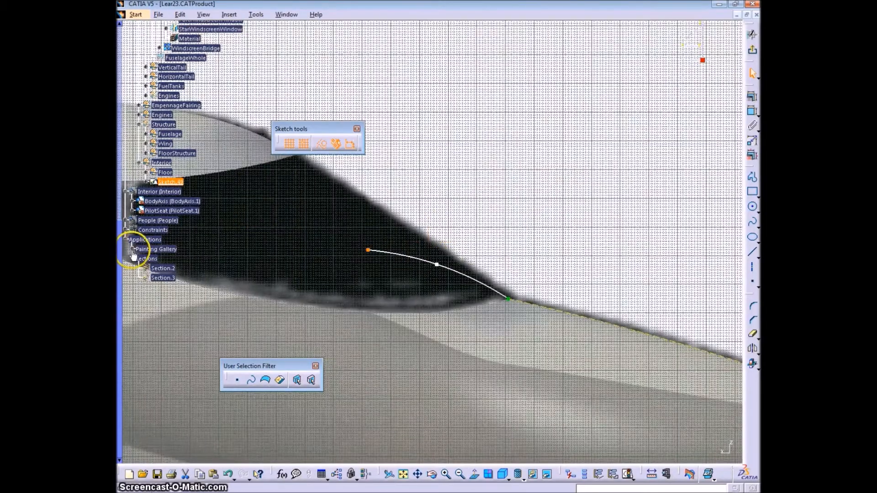
Expand the Painting Gallery and swap the side-view picture for the SideView 2 line drawing
{"action": "left_click", "coordinate": [132, 249]}
{"action": "right_click", "coordinate": [164, 315]}
{"action": "left_click", "coordinate": [193, 348]}
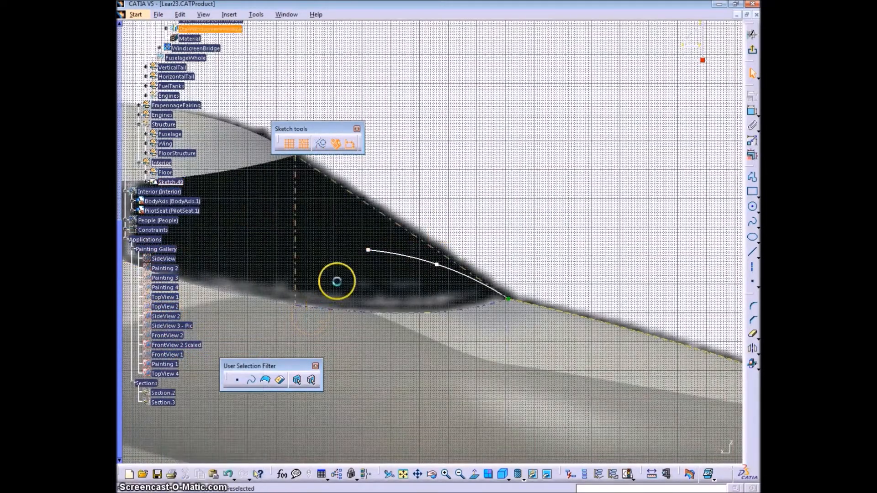
{"action": "right_click", "coordinate": [167, 364]}
{"action": "left_click", "coordinate": [188, 233]}
Adjust the spline's middle and rear points against the side-view line drawing and exit the sketch
{"action": "mouse_move", "coordinate": [357, 342]}
{"action": "middle_mouse_down"}
{"action": "mouse_move", "coordinate": [390, 315]}
{"action": "mouse_move", "coordinate": [384, 331]}
{"action": "middle_mouse_up"}
{"action": "left_click_drag", "start_coordinate": [383, 243], "coordinate": [384, 249]}
{"action": "left_click_drag", "start_coordinate": [438, 252], "coordinate": [437, 257]}
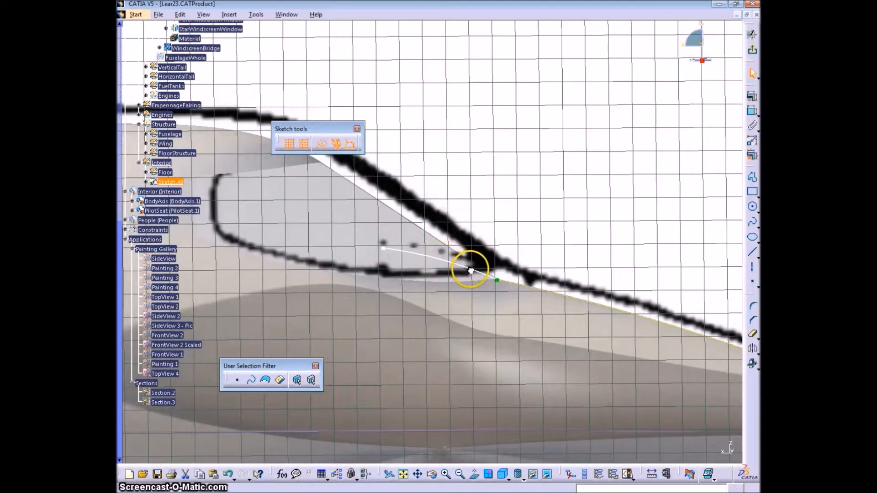
{"action": "left_click", "coordinate": [751, 49]}
Hide the SideView 2 drawing in the Painting Gallery
{"action": "mouse_move", "coordinate": [462, 268]}
{"action": "middle_mouse_down"}
{"action": "mouse_move", "coordinate": [458, 227]}
{"action": "mouse_move", "coordinate": [450, 243]}
{"action": "mouse_move", "coordinate": [477, 277]}
{"action": "mouse_move", "coordinate": [333, 272]}
{"action": "mouse_move", "coordinate": [361, 300]}
{"action": "middle_mouse_up"}
{"action": "right_click", "coordinate": [175, 316]}
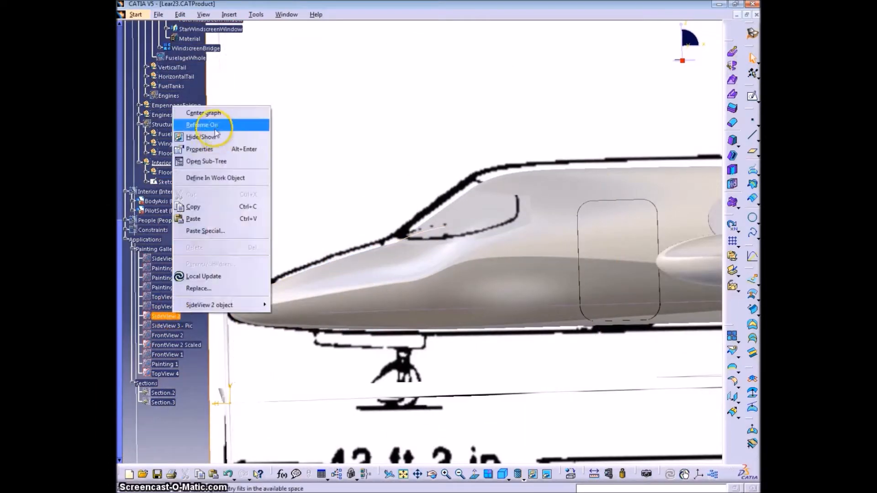
{"action": "left_click", "coordinate": [226, 137]}
{"action": "middle_click_drag", "start_coordinate": [425, 259], "coordinate": [359, 269]}
Create a plane through the spline's rear endpoint using Parallel through point, parallel to the origin's fuselage cross-section plane
{"action": "left_click", "coordinate": [364, 273]}
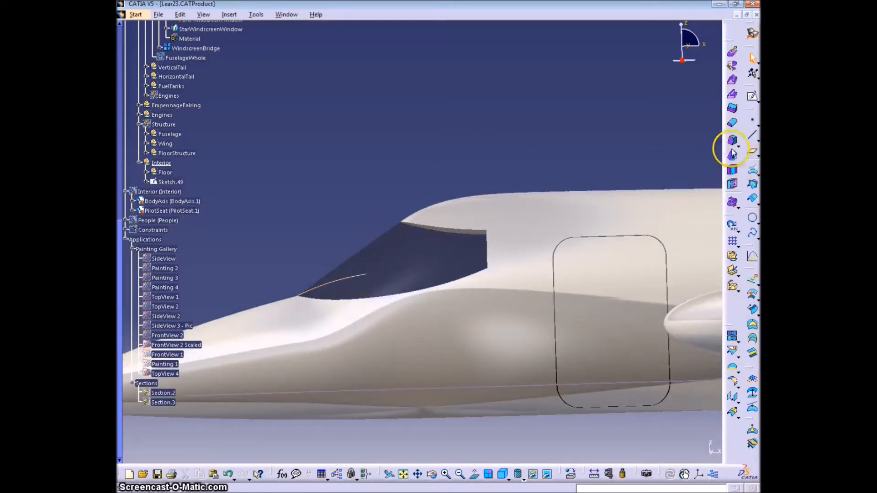
{"action": "left_click", "coordinate": [752, 151]}
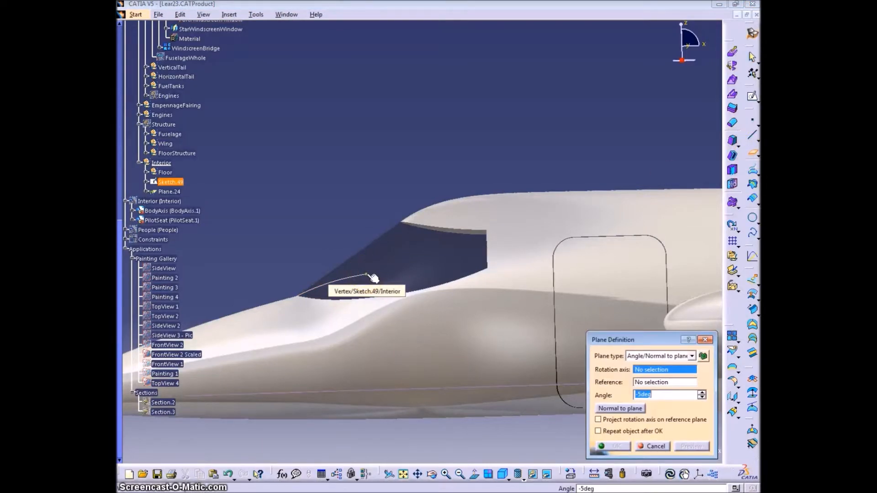
{"action": "left_click", "coordinate": [367, 275]}
{"action": "middle_click_drag", "start_coordinate": [208, 314], "coordinate": [449, 235]}
{"action": "middle_click_drag", "start_coordinate": [328, 374], "coordinate": [312, 237]}
{"action": "middle_click_drag", "start_coordinate": [293, 319], "coordinate": [298, 285]}
{"action": "left_click", "coordinate": [692, 393]}
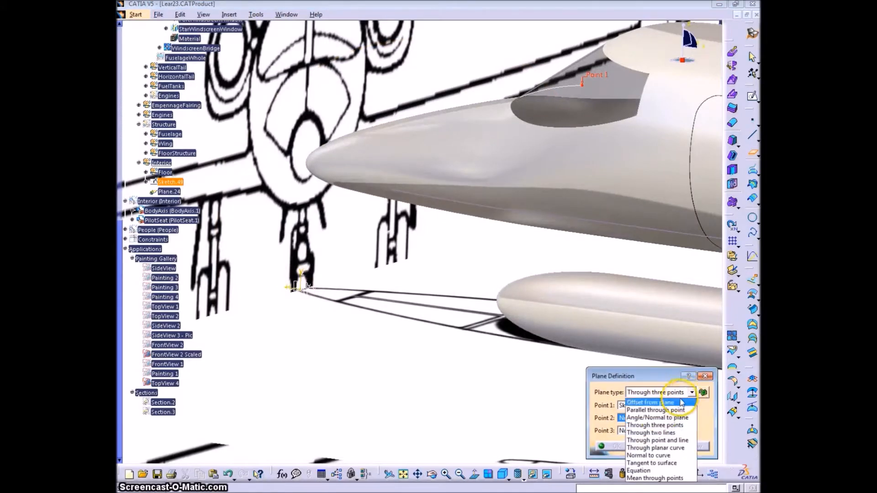
{"action": "left_click", "coordinate": [656, 410]}
{"action": "left_click", "coordinate": [295, 287]}
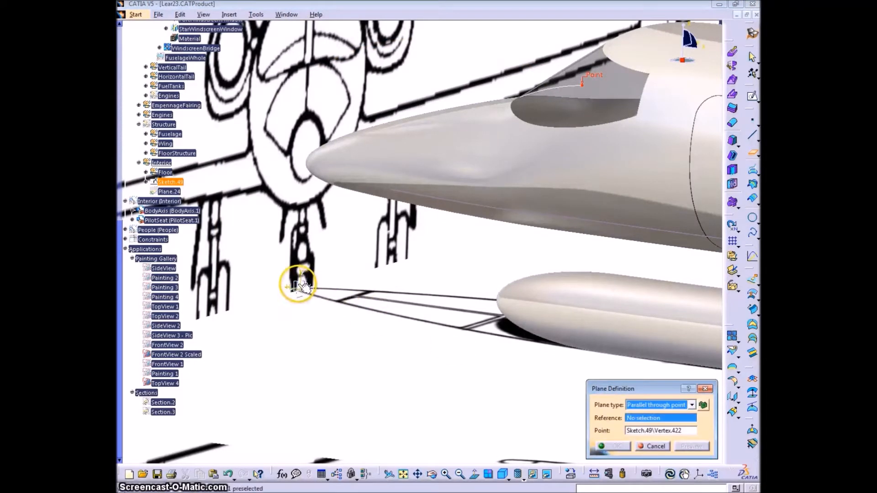
{"action": "left_click", "coordinate": [300, 285]}
{"action": "left_click", "coordinate": [616, 447]}
Start a sketch on the new plane at the spline's rear end and hide the FrontView 2 Scaled drawing
{"action": "middle_click_drag", "start_coordinate": [406, 200], "coordinate": [466, 233]}
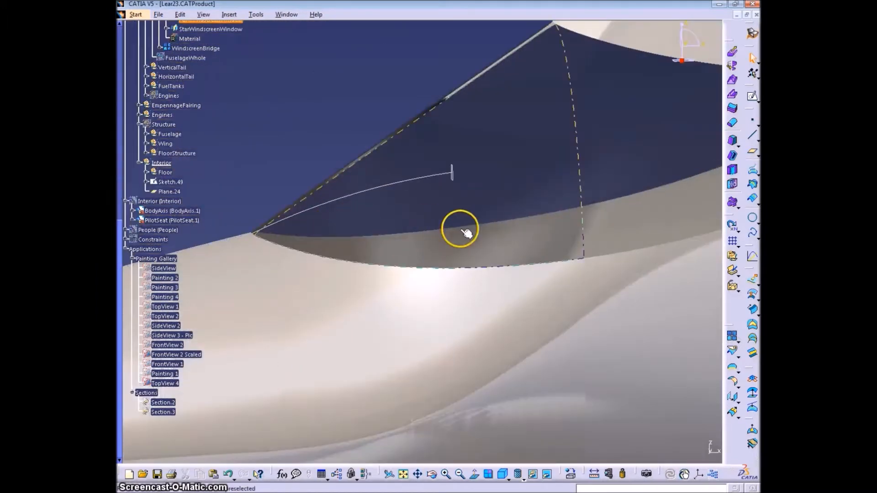
{"action": "left_click", "coordinate": [448, 182]}
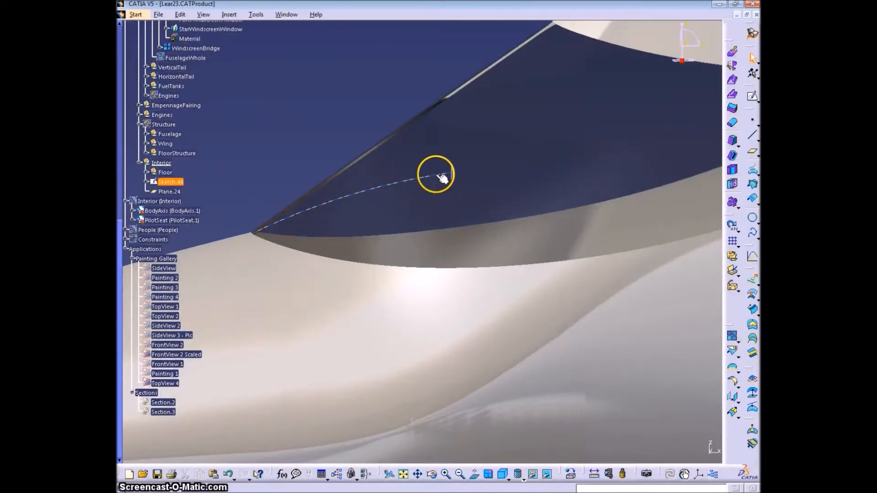
{"action": "middle_click_drag", "start_coordinate": [462, 186], "coordinate": [458, 199], "text": "ctrl"}
{"action": "left_click", "coordinate": [443, 184]}
{"action": "left_click", "coordinate": [753, 97]}
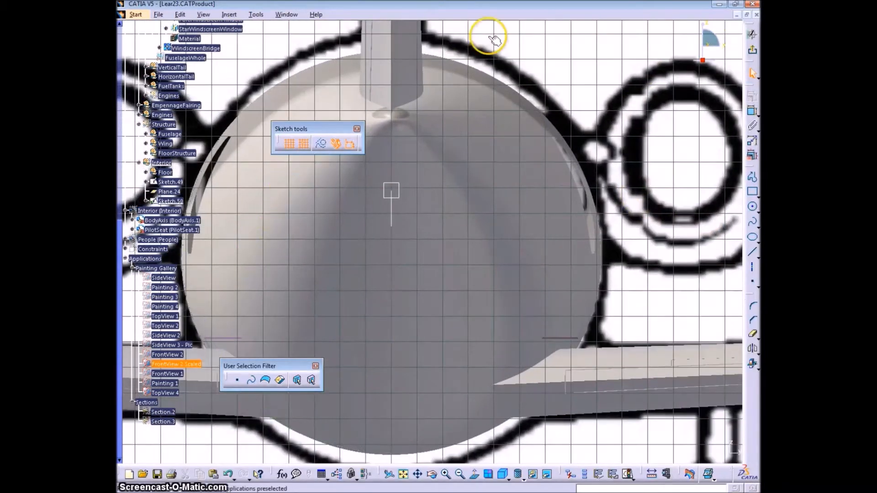
{"action": "right_click", "coordinate": [544, 58]}
{"action": "left_click", "coordinate": [574, 90]}
Sketch a short line beside the fuselage and constrain it horizontal
{"action": "middle_click_drag", "start_coordinate": [539, 221], "coordinate": [485, 248]}
{"action": "middle_click_drag", "start_coordinate": [209, 307], "coordinate": [507, 279]}
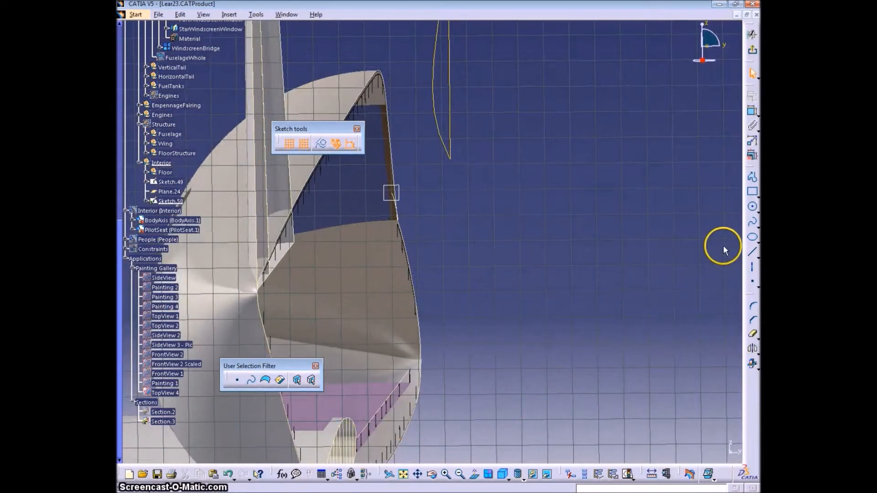
{"action": "left_click", "coordinate": [549, 231]}
{"action": "left_click", "coordinate": [751, 95]}
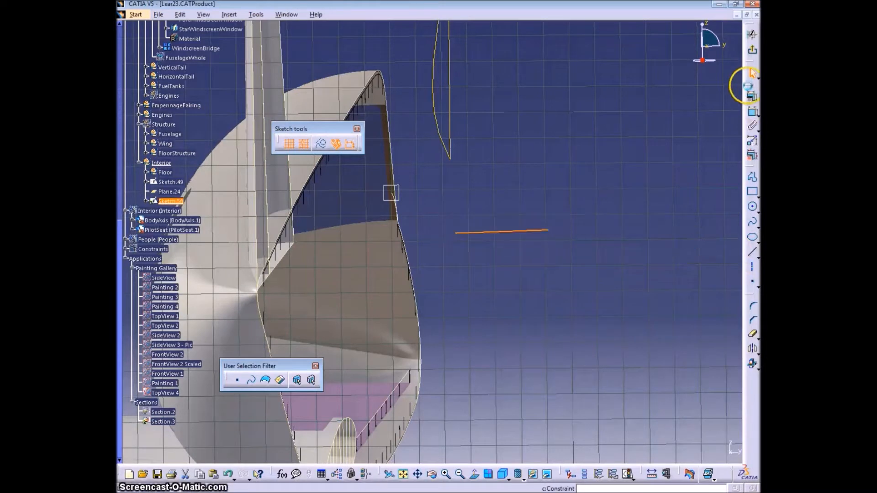
{"action": "right_click", "coordinate": [488, 185]}
{"action": "left_click", "coordinate": [523, 255]}
Constrain the horizontal line coincident with the side-profile spline's rear endpoint and exit the sketch
{"action": "middle_click_drag", "start_coordinate": [475, 249], "coordinate": [501, 275]}
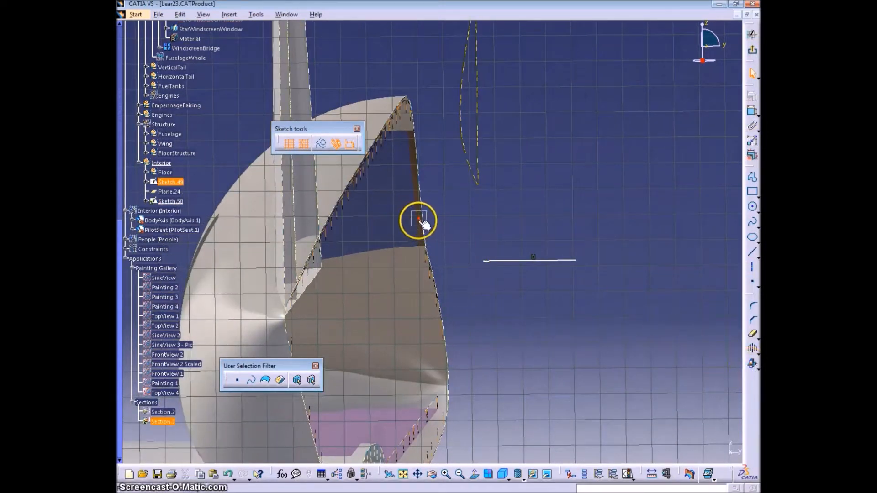
{"action": "left_click", "coordinate": [753, 367]}
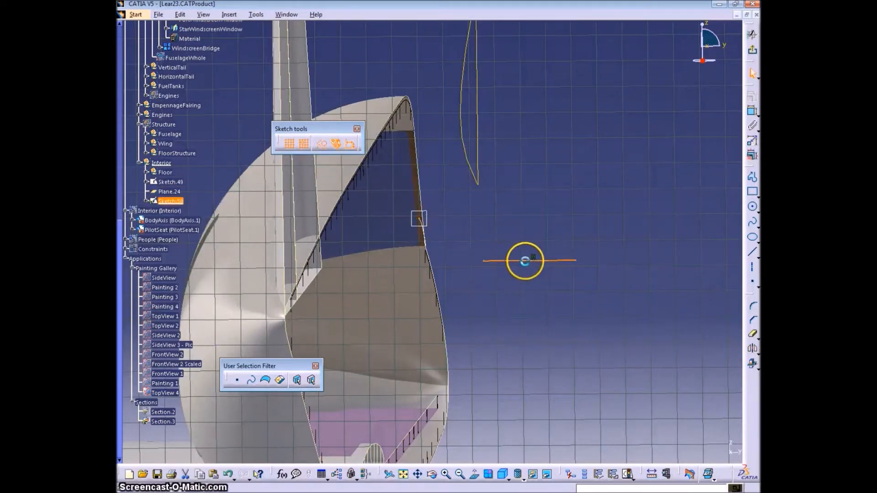
{"action": "left_click", "coordinate": [751, 114]}
{"action": "right_click", "coordinate": [576, 244]}
{"action": "left_click", "coordinate": [601, 301]}
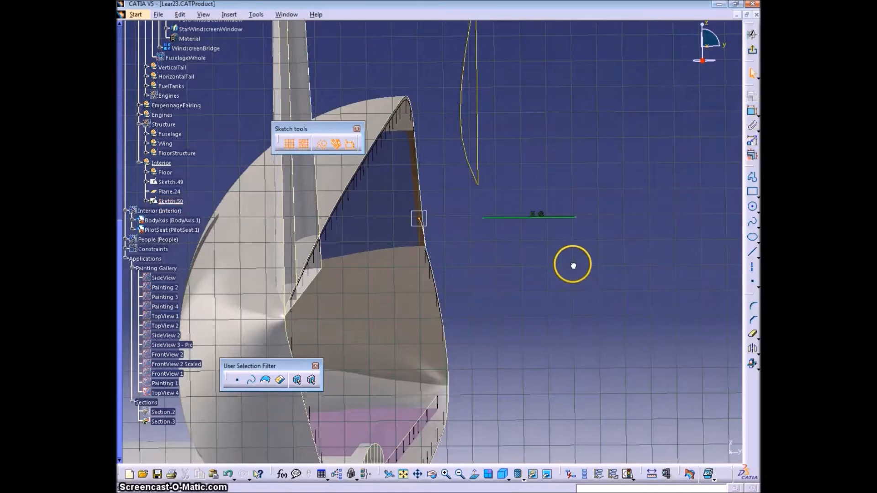
{"action": "left_click", "coordinate": [752, 51]}
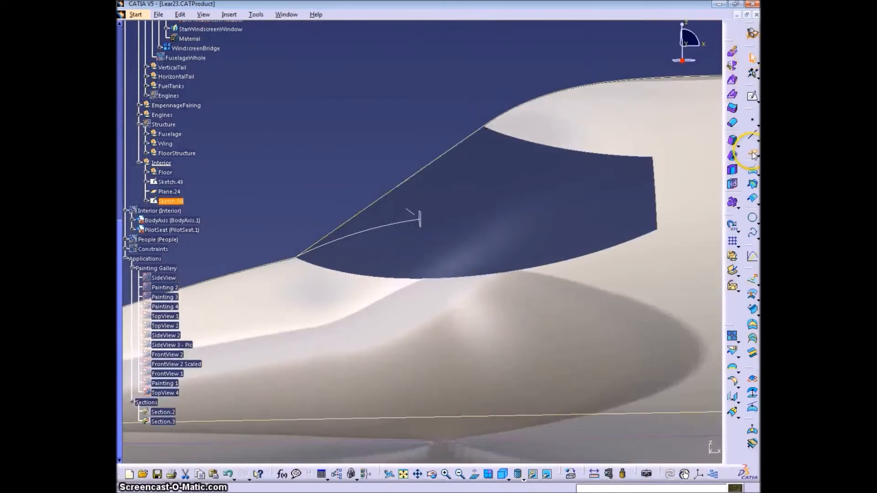
{"action": "left_click", "coordinate": [753, 153]}
{"action": "left_click", "coordinate": [691, 395]}
{"action": "left_click", "coordinate": [665, 420]}
{"action": "left_click", "coordinate": [420, 218]}
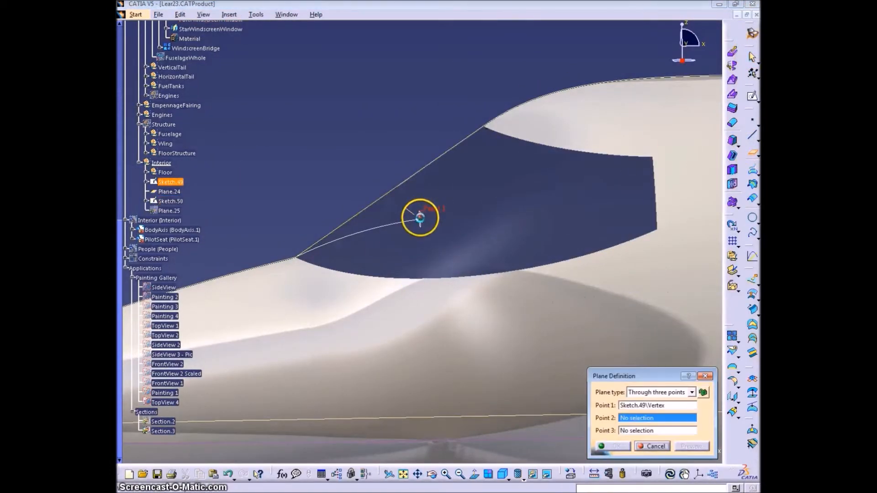
{"action": "left_click", "coordinate": [651, 446]}
Create an Angle/Normal plane about the horizontal line, normal to the cross-section plane at the spline's rear end
{"action": "left_click", "coordinate": [753, 156]}
{"action": "left_click", "coordinate": [693, 394]}
{"action": "left_click", "coordinate": [665, 419]}
{"action": "left_click", "coordinate": [422, 213]}
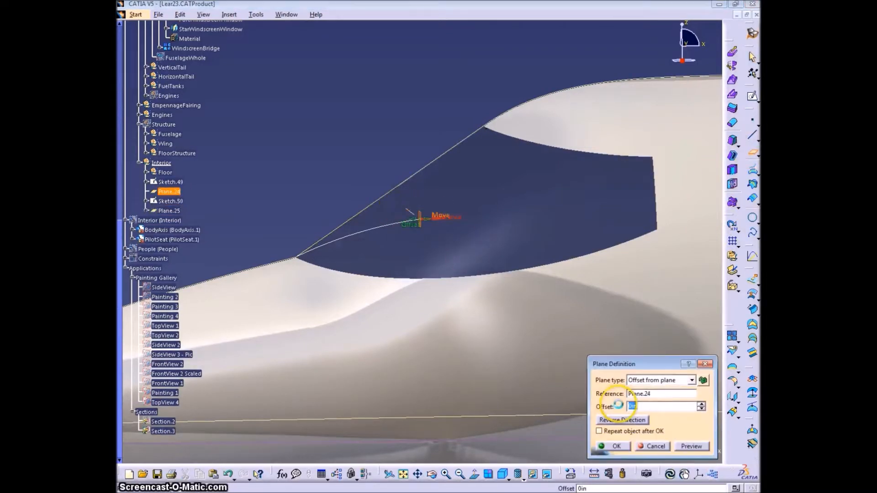
{"action": "left_click", "coordinate": [693, 380]}
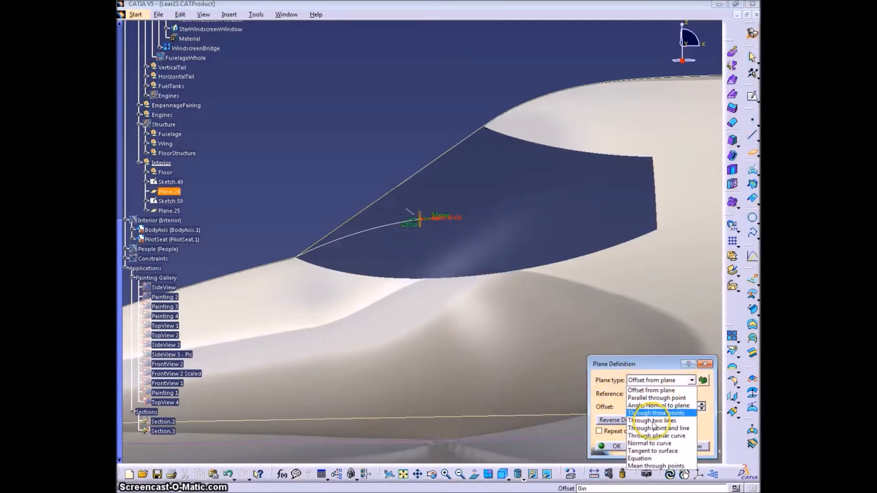
{"action": "left_click", "coordinate": [656, 406]}
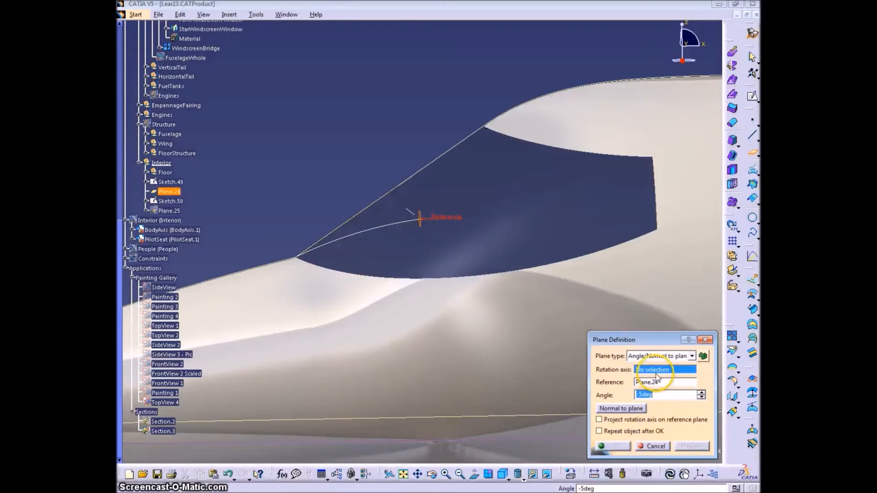
{"action": "left_click", "coordinate": [410, 213]}
{"action": "mouse_move", "coordinate": [451, 259]}
{"action": "middle_mouse_down"}
{"action": "mouse_move", "coordinate": [435, 278]}
{"action": "mouse_move", "coordinate": [427, 251]}
{"action": "mouse_move", "coordinate": [510, 334]}
{"action": "middle_mouse_up"}
{"action": "left_click", "coordinate": [618, 399]}
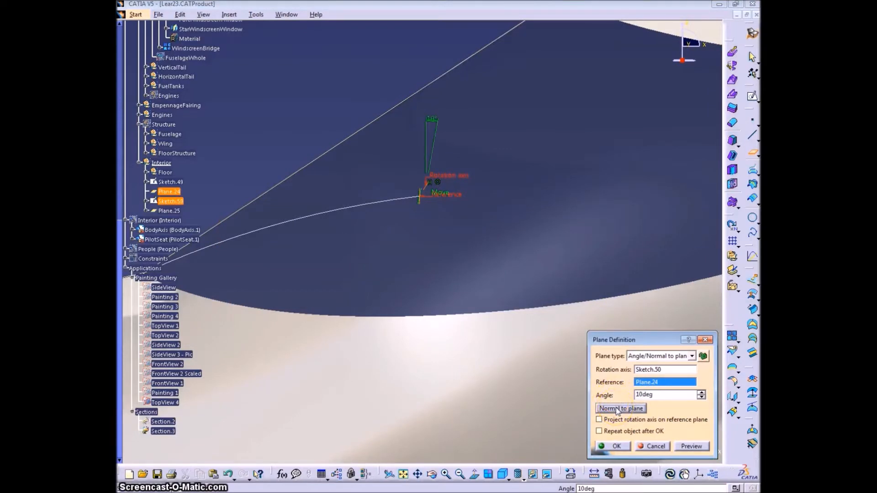
{"action": "left_click", "coordinate": [616, 446]}
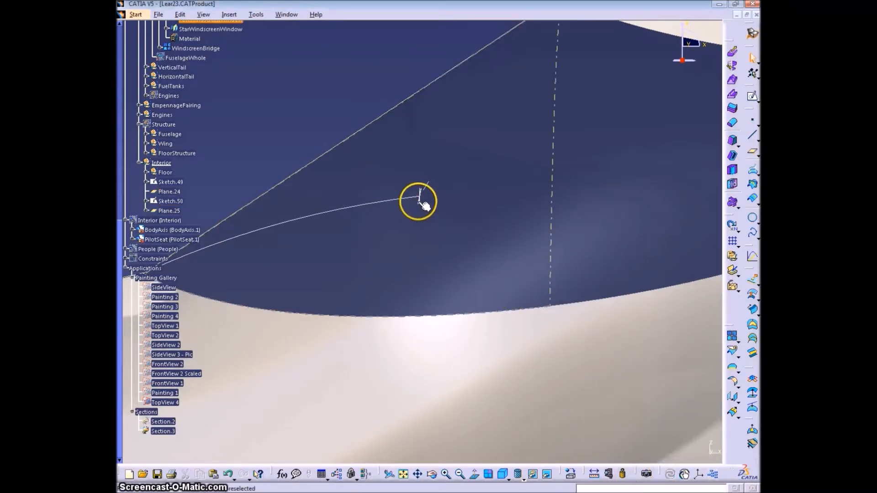
Start a sketch on the new plane through the horizontal line and hide the TopView 4 drawing
{"action": "left_click", "coordinate": [752, 96]}
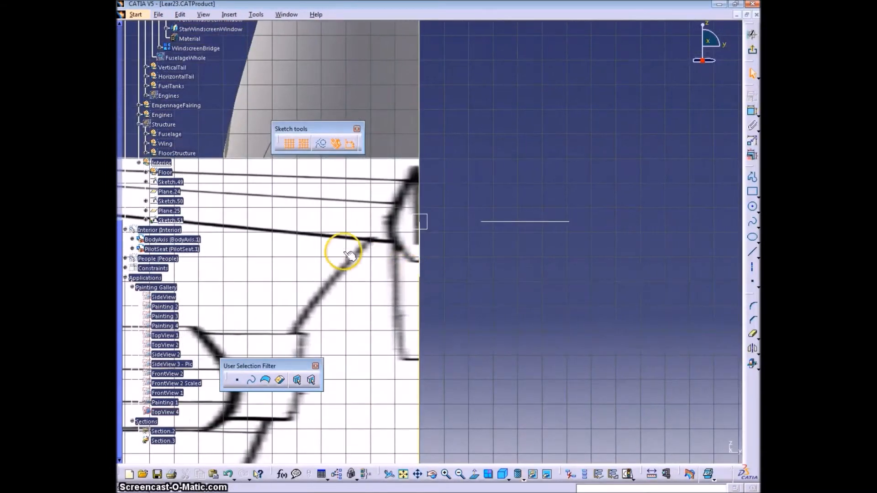
{"action": "mouse_move", "coordinate": [345, 253]}
{"action": "middle_mouse_down"}
{"action": "mouse_move", "coordinate": [458, 293]}
{"action": "mouse_move", "coordinate": [457, 316]}
{"action": "middle_mouse_up"}
{"action": "right_click", "coordinate": [336, 269]}
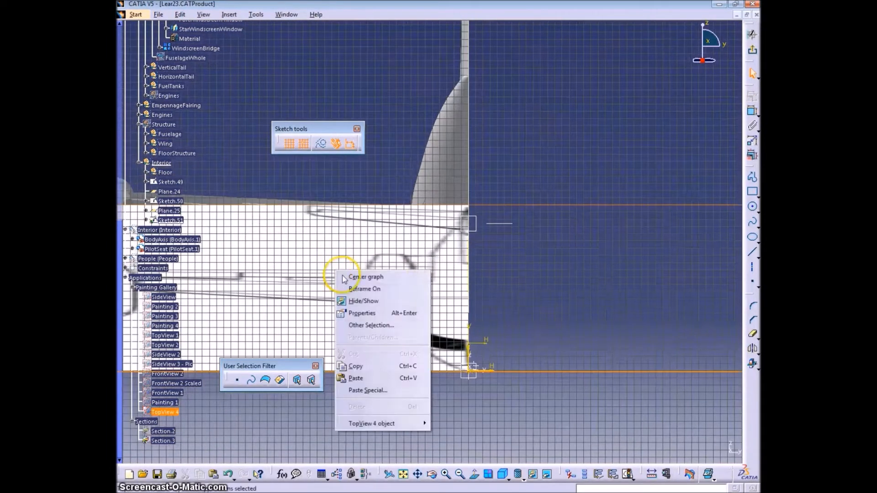
{"action": "left_click", "coordinate": [364, 300]}
Project the fuselage edge at the windscreen opening into the sketch as construction geometry
{"action": "mouse_move", "coordinate": [432, 273]}
{"action": "middle_mouse_down"}
{"action": "mouse_move", "coordinate": [421, 319]}
{"action": "mouse_move", "coordinate": [490, 352]}
{"action": "mouse_move", "coordinate": [470, 329]}
{"action": "mouse_move", "coordinate": [623, 313]}
{"action": "mouse_move", "coordinate": [388, 234]}
{"action": "middle_mouse_up"}
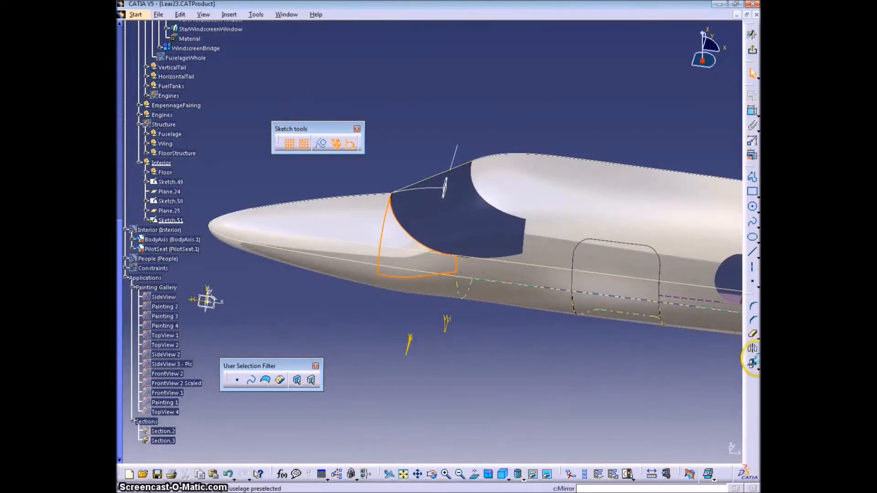
{"action": "left_click", "coordinate": [752, 364]}
{"action": "left_click", "coordinate": [319, 147]}
Sketch a two-point construction spline across the windscreen opening, from below the side-profile spline toward the projected fuselage edge
{"action": "mouse_move", "coordinate": [496, 306]}
{"action": "middle_mouse_down"}
{"action": "mouse_move", "coordinate": [447, 289]}
{"action": "mouse_move", "coordinate": [393, 166]}
{"action": "middle_mouse_up"}
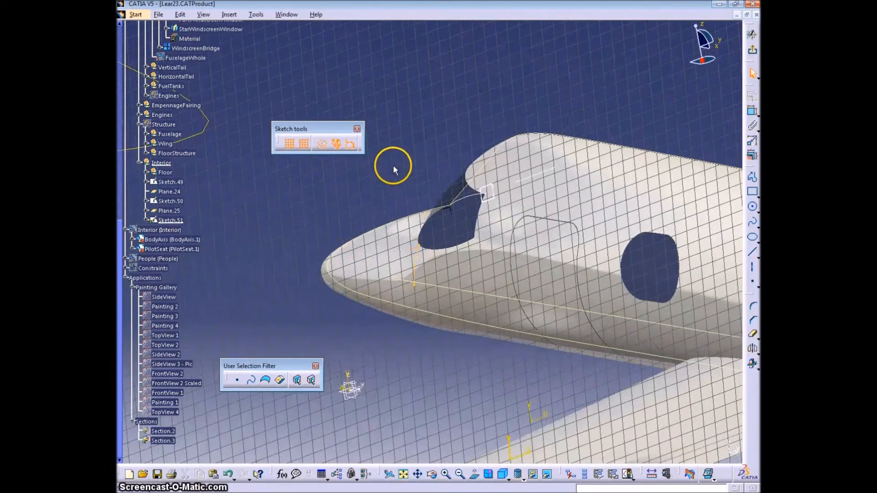
{"action": "left_click", "coordinate": [752, 225]}
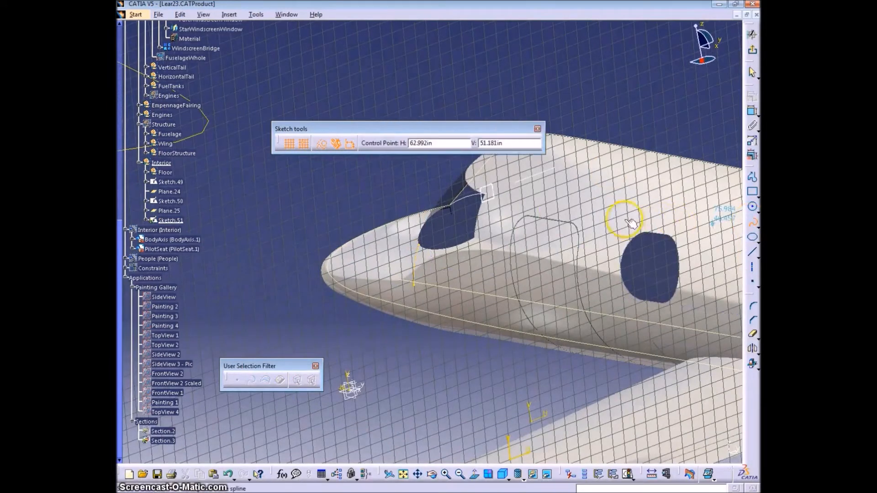
{"action": "scroll", "coordinate": [429, 240], "scroll_direction": "up", "scroll_amount": 5}
{"action": "left_click", "coordinate": [475, 197]}
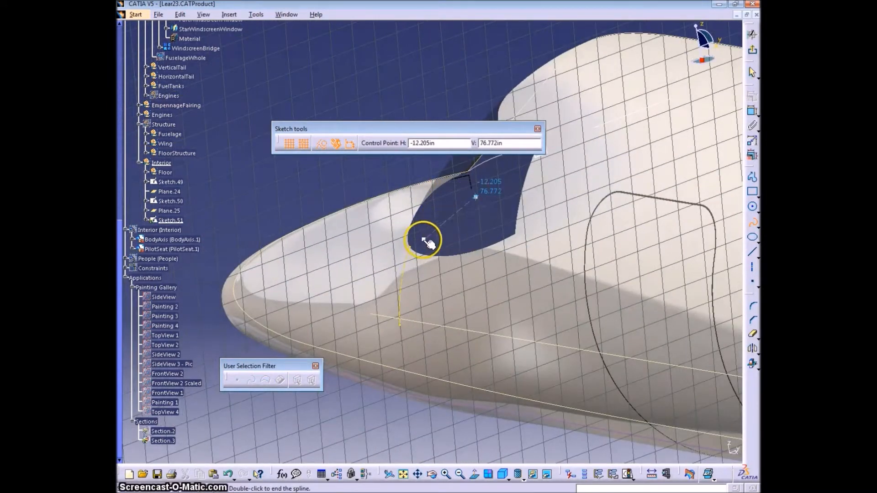
{"action": "double_click", "coordinate": [427, 243]}
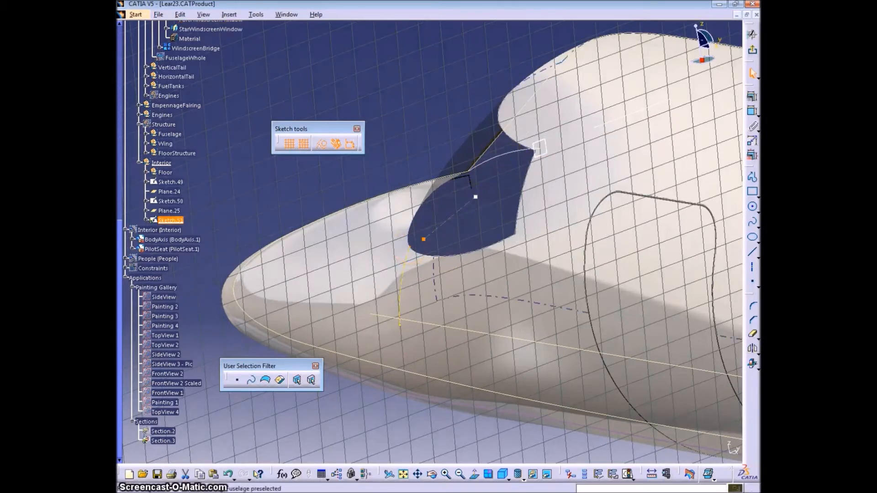
Constrain the new spline's endpoints coincident with the projected fuselage edge's upper end and the side-profile spline's rear endpoint
{"action": "right_click", "coordinate": [401, 141]}
{"action": "left_click", "coordinate": [436, 217]}
{"action": "left_click", "coordinate": [476, 196]}
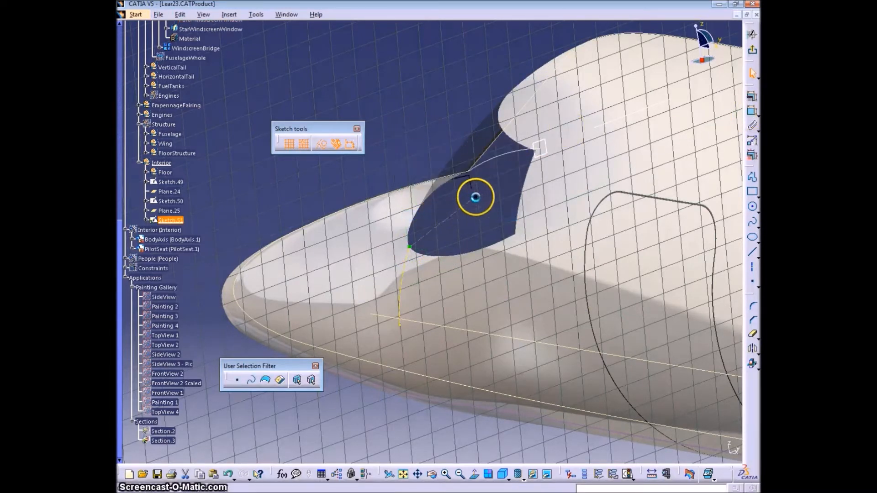
{"action": "mouse_move", "coordinate": [526, 171]}
{"action": "middle_mouse_down"}
{"action": "mouse_move", "coordinate": [545, 202]}
{"action": "mouse_move", "coordinate": [514, 189]}
{"action": "middle_mouse_up"}
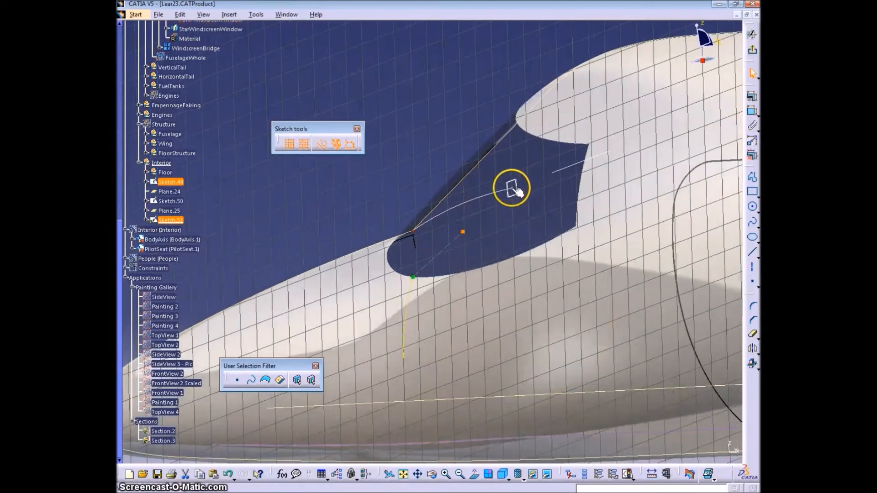
{"action": "right_click", "coordinate": [552, 195]}
{"action": "left_click", "coordinate": [578, 316]}
Enable tangency at CtrlPoint.1 and CtrlPoint.2 of the spline and convert it from construction to standard geometry
{"action": "double_click", "coordinate": [446, 251]}
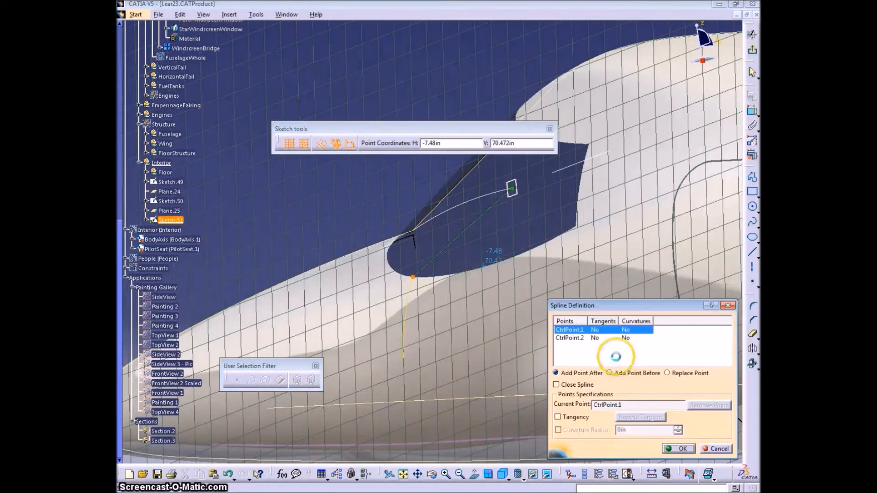
{"action": "left_click", "coordinate": [559, 418]}
{"action": "left_click", "coordinate": [574, 338]}
{"action": "left_click", "coordinate": [559, 417]}
{"action": "left_click", "coordinate": [679, 450]}
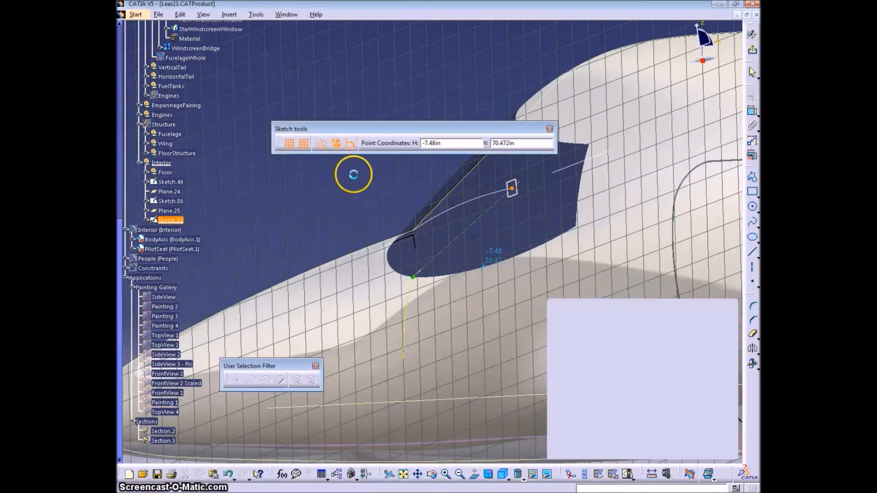
{"action": "left_click", "coordinate": [459, 237]}
{"action": "left_click", "coordinate": [321, 144]}
{"action": "left_click", "coordinate": [497, 243]}
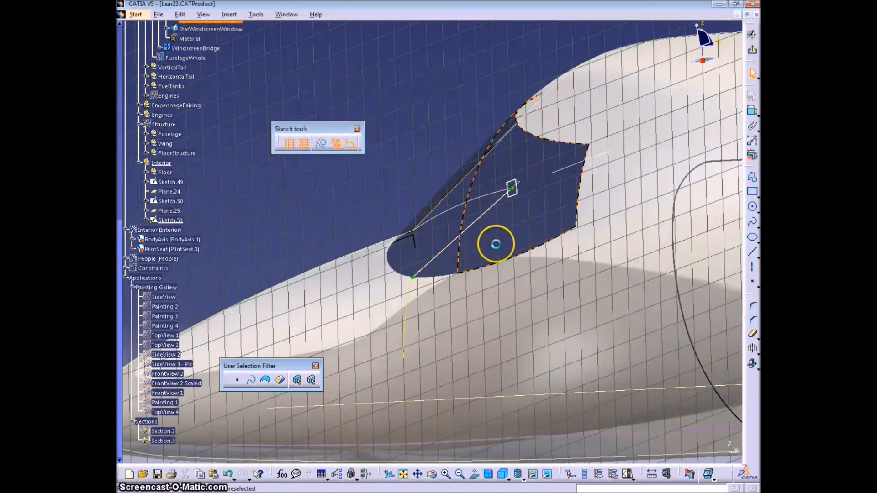
Make the spline tangent to the projected fuselage edge at their shared lower endpoint
{"action": "left_click", "coordinate": [417, 278]}
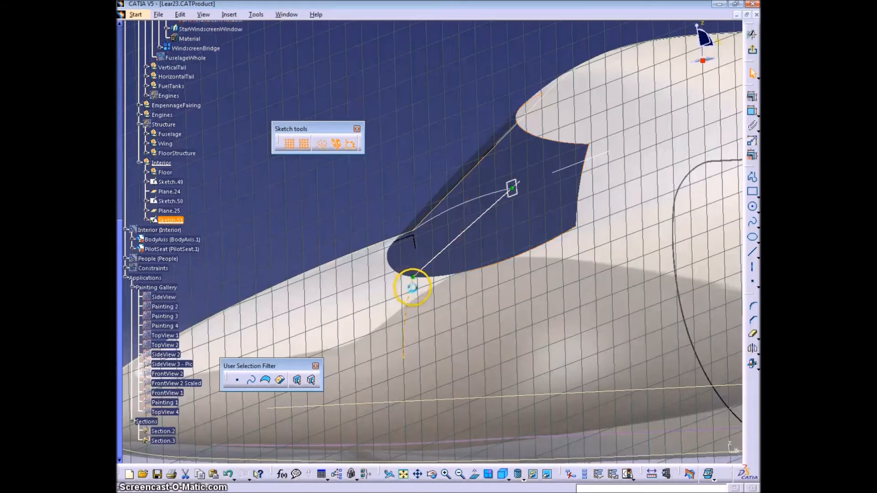
{"action": "right_click", "coordinate": [484, 247]}
{"action": "left_click", "coordinate": [509, 251]}
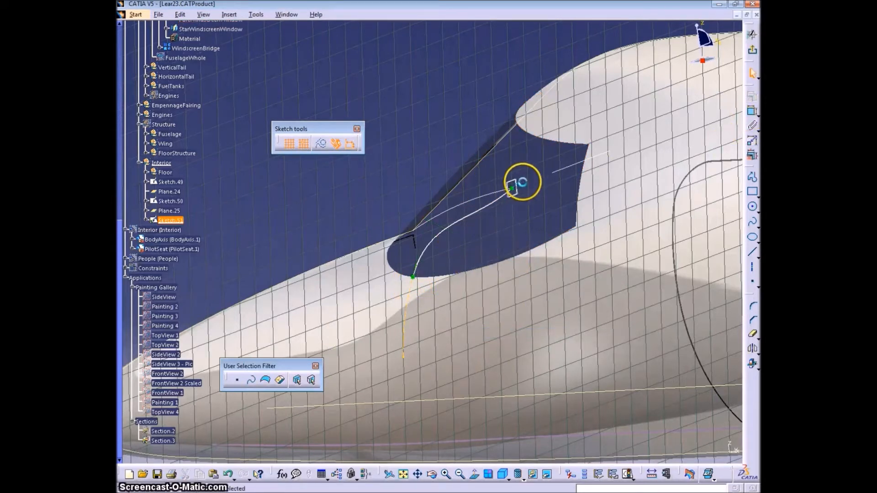
Constrain the spline's tangent direction at its upper end and exit the sketch
{"action": "right_click", "coordinate": [512, 187]}
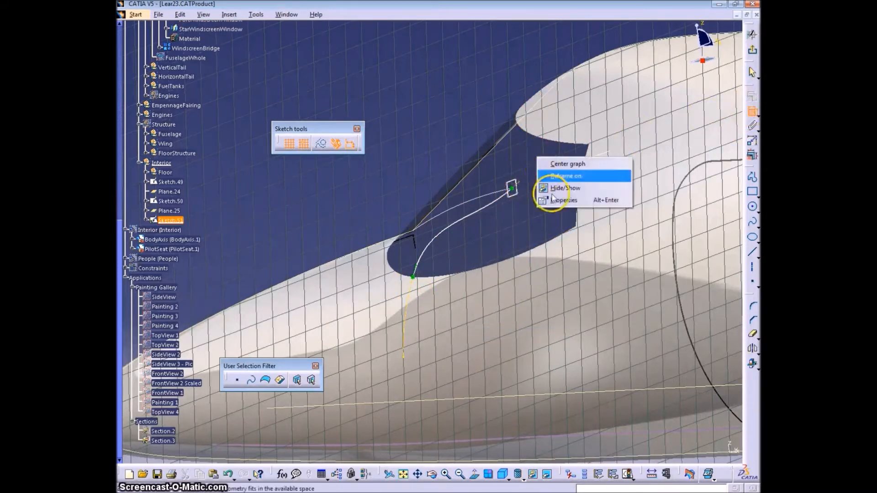
{"action": "left_click", "coordinate": [466, 117]}
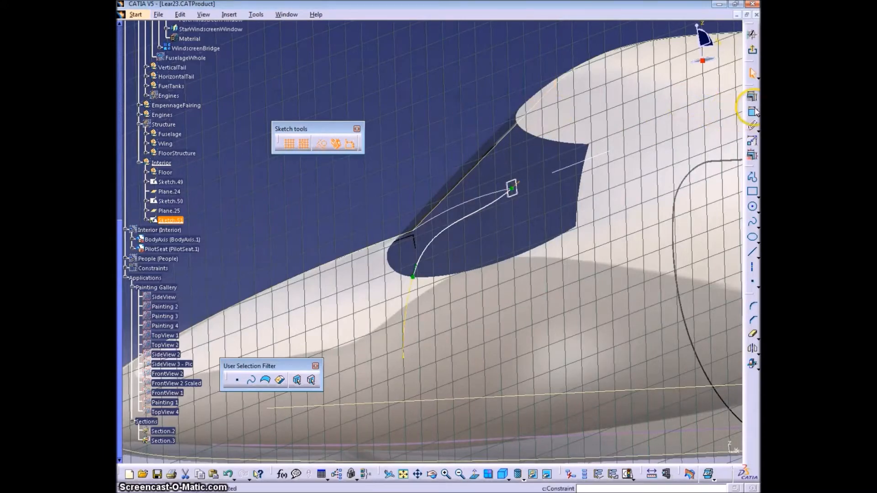
{"action": "left_click", "coordinate": [752, 99]}
{"action": "left_click", "coordinate": [688, 411]}
{"action": "left_click", "coordinate": [681, 448]}
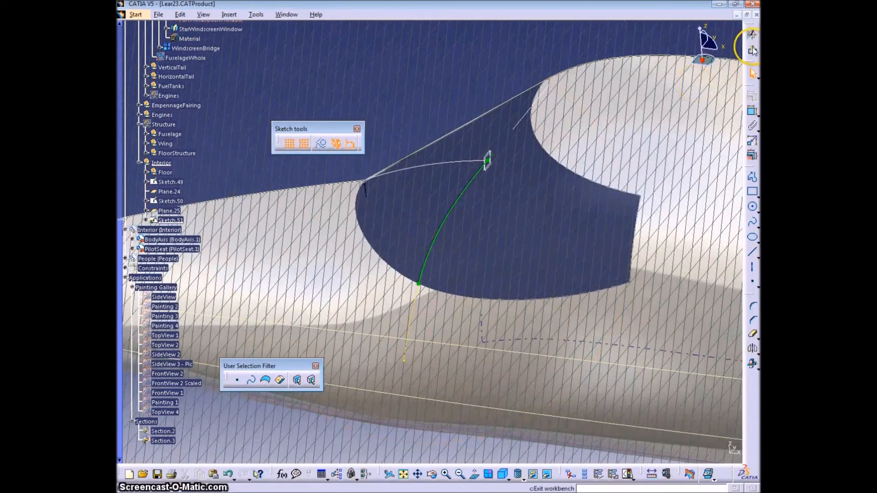
{"action": "left_click", "coordinate": [752, 50]}
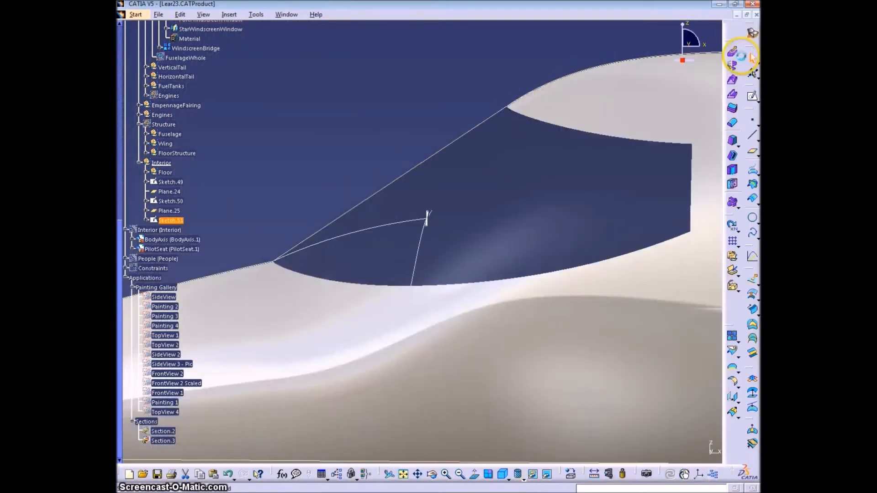
Extrude the side-profile spline Sketch.49 as a 10 in surface, redefining the default sketch-normal direction
{"action": "mouse_move", "coordinate": [377, 191]}
{"action": "middle_mouse_down"}
{"action": "mouse_move", "coordinate": [603, 256]}
{"action": "mouse_move", "coordinate": [424, 253]}
{"action": "middle_mouse_up"}
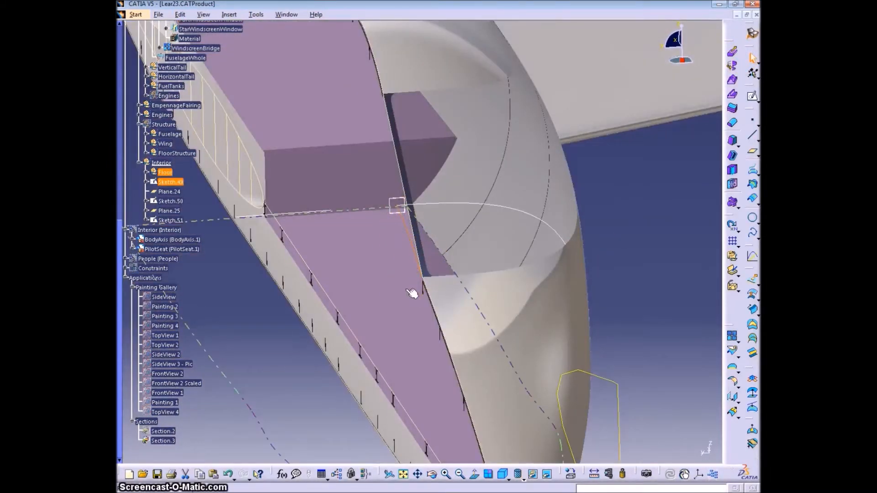
{"action": "mouse_move", "coordinate": [390, 233]}
{"action": "middle_mouse_down"}
{"action": "mouse_move", "coordinate": [372, 277]}
{"action": "mouse_move", "coordinate": [404, 274]}
{"action": "middle_mouse_up"}
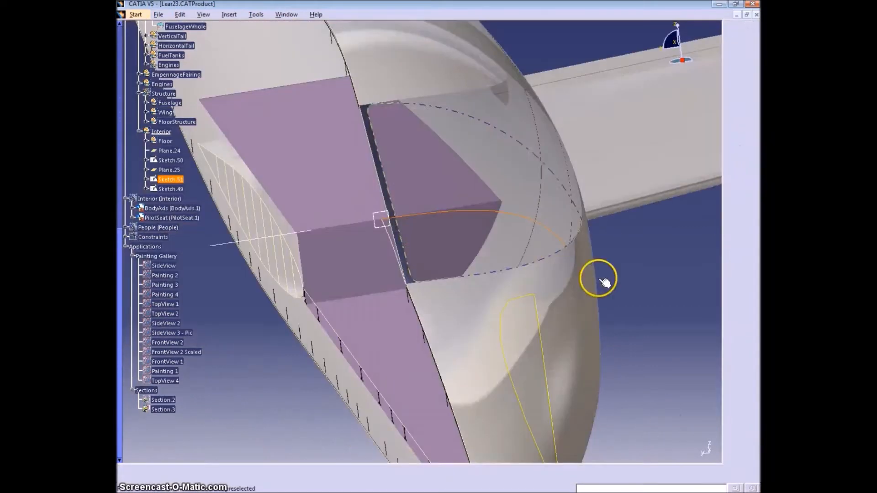
{"action": "mouse_move", "coordinate": [596, 279]}
{"action": "middle_mouse_down"}
{"action": "mouse_move", "coordinate": [541, 274]}
{"action": "mouse_move", "coordinate": [364, 411]}
{"action": "mouse_move", "coordinate": [427, 434]}
{"action": "mouse_move", "coordinate": [383, 352]}
{"action": "mouse_move", "coordinate": [429, 194]}
{"action": "mouse_move", "coordinate": [474, 306]}
{"action": "mouse_move", "coordinate": [563, 276]}
{"action": "mouse_move", "coordinate": [450, 274]}
{"action": "mouse_move", "coordinate": [491, 349]}
{"action": "mouse_move", "coordinate": [557, 323]}
{"action": "mouse_move", "coordinate": [523, 352]}
{"action": "mouse_move", "coordinate": [509, 264]}
{"action": "mouse_move", "coordinate": [413, 228]}
{"action": "mouse_move", "coordinate": [357, 256]}
{"action": "mouse_move", "coordinate": [519, 307]}
{"action": "mouse_move", "coordinate": [438, 197]}
{"action": "mouse_move", "coordinate": [596, 231]}
{"action": "mouse_move", "coordinate": [545, 267]}
{"action": "middle_mouse_up"}
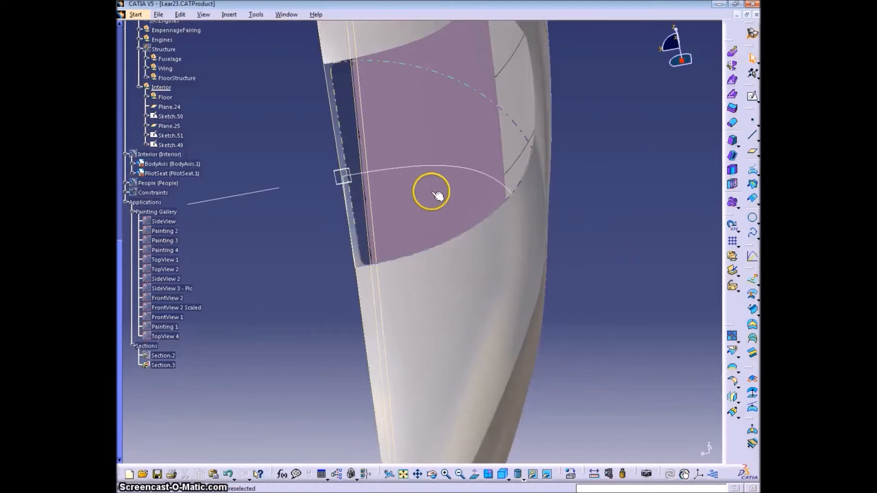
{"action": "middle_click_drag", "start_coordinate": [303, 301], "coordinate": [426, 289]}
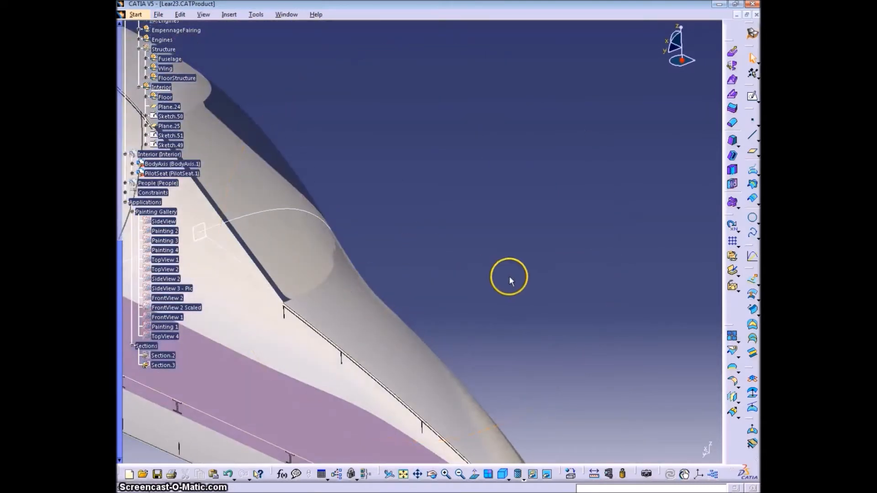
{"action": "left_click", "coordinate": [752, 280]}
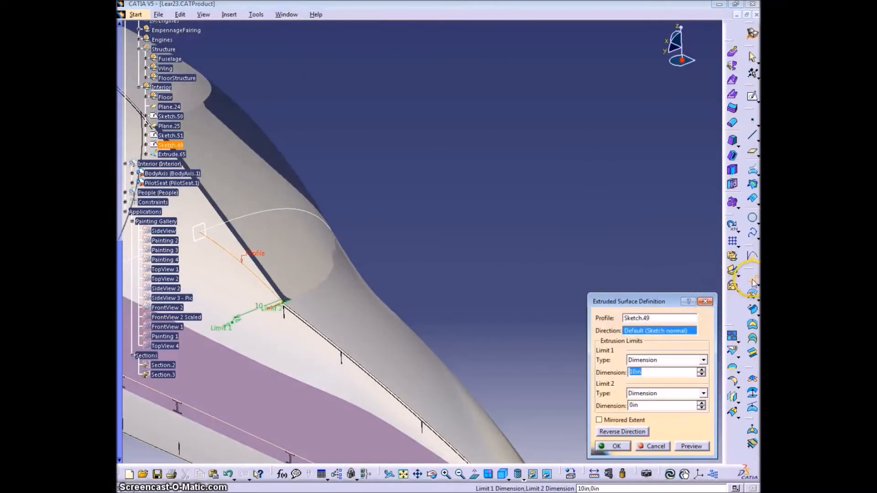
{"action": "left_click", "coordinate": [683, 446]}
{"action": "right_click", "coordinate": [650, 330]}
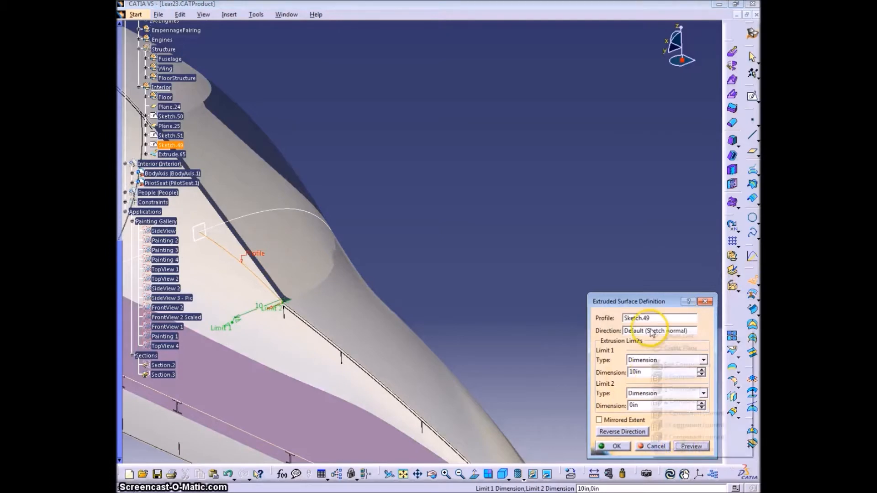
{"action": "left_click", "coordinate": [696, 388]}
{"action": "left_click", "coordinate": [614, 446]}
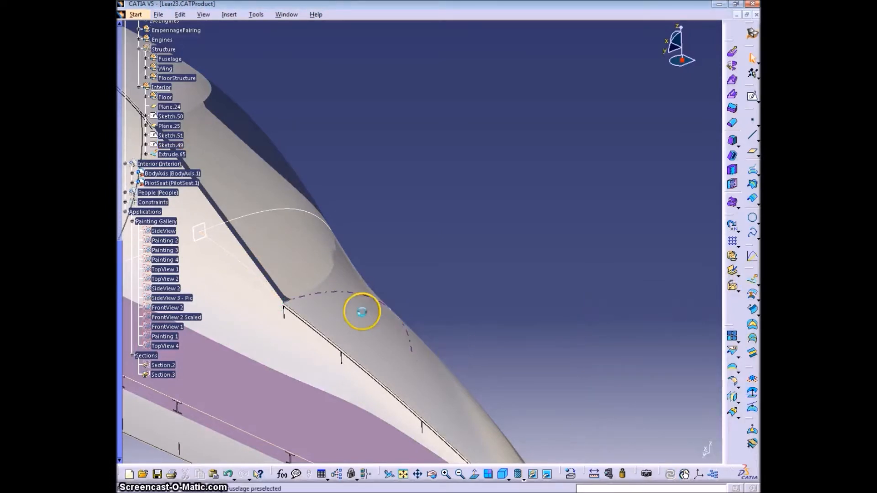
Switch Section.3 off to inspect the extruded surface on the uncut fuselage and switch the section back on
{"action": "right_click", "coordinate": [166, 377]}
{"action": "left_click", "coordinate": [205, 260]}
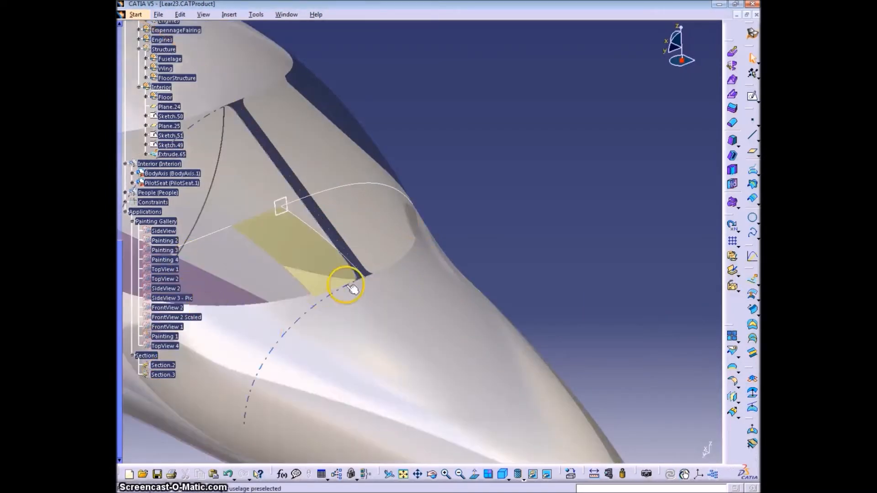
{"action": "right_click", "coordinate": [166, 378]}
{"action": "left_click", "coordinate": [196, 261]}
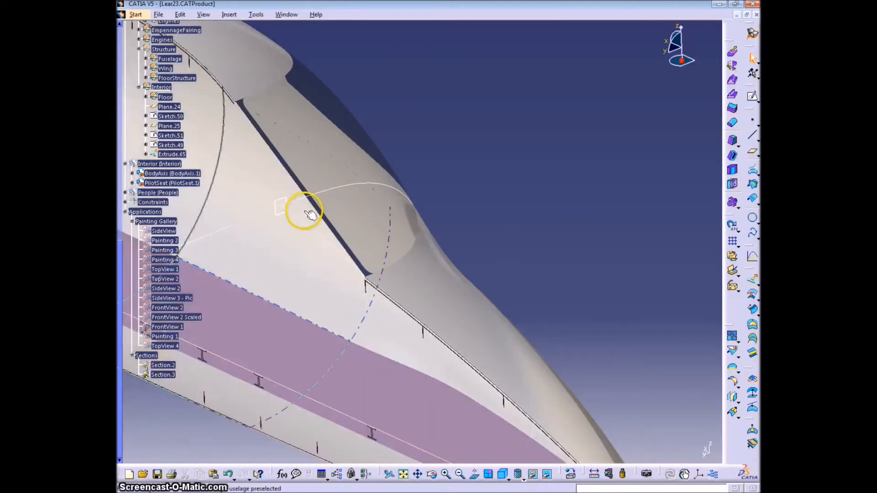
Group Plane.24 through Extrude.65 into a new geometrical set named InstrumentPanel under Interior
{"action": "left_click", "coordinate": [169, 107]}
{"action": "left_click", "coordinate": [172, 154], "text": "shift"}
{"action": "left_click", "coordinate": [229, 14]}
{"action": "left_click", "coordinate": [262, 62]}
{"action": "type", "text": "InstrumentPanel"}
{"action": "key", "text": "Return"}
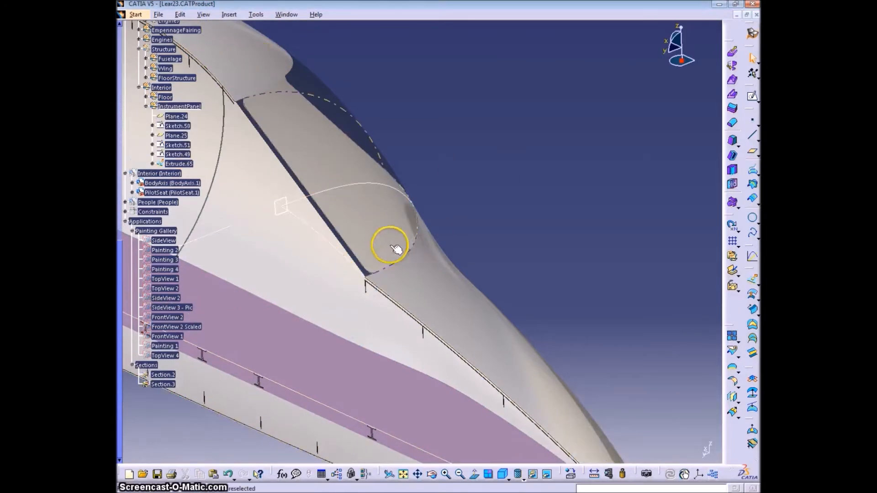
{"action": "left_click", "coordinate": [752, 325]}
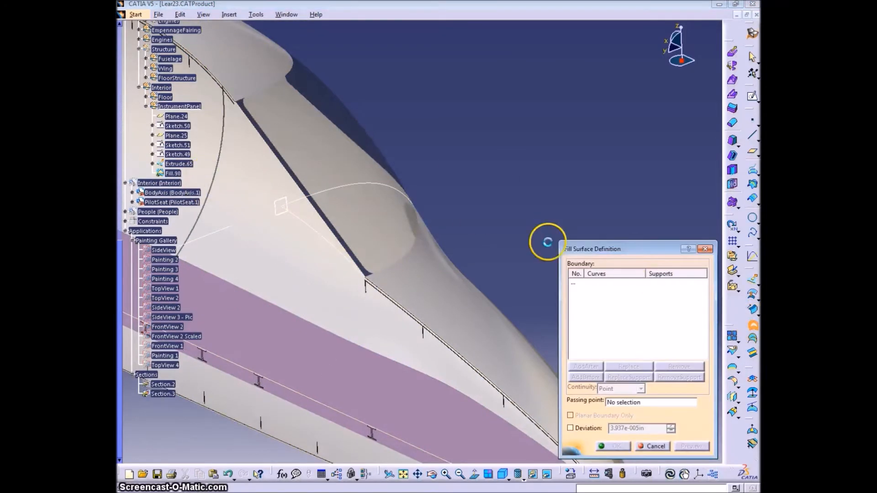
{"action": "left_click", "coordinate": [413, 231]}
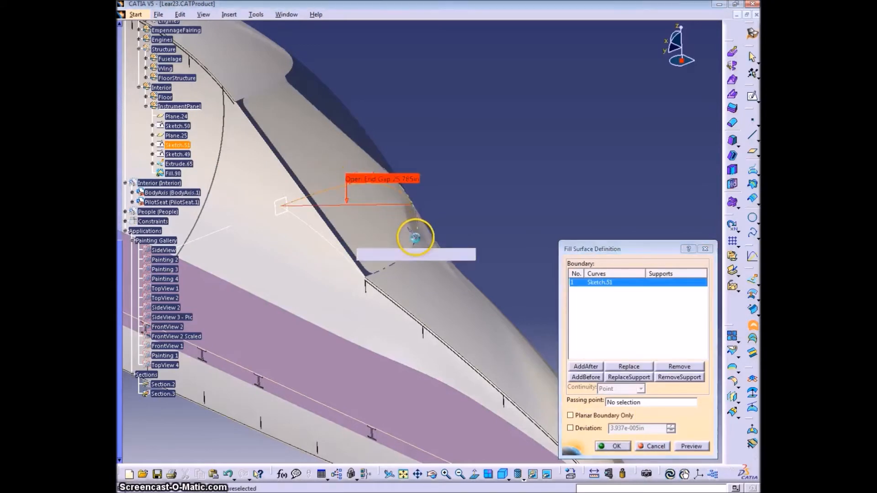
{"action": "left_click", "coordinate": [716, 382]}
{"action": "middle_click_drag", "start_coordinate": [478, 349], "coordinate": [457, 389]}
{"action": "left_click", "coordinate": [650, 445]}
Start a Fill surface bounded by the port windscreen window's lower edge, the Sketch.51 spline and the Sketch.49 spline
{"action": "mouse_move", "coordinate": [528, 290]}
{"action": "middle_mouse_down"}
{"action": "mouse_move", "coordinate": [415, 289]}
{"action": "mouse_move", "coordinate": [386, 315]}
{"action": "mouse_move", "coordinate": [480, 251]}
{"action": "middle_mouse_up"}
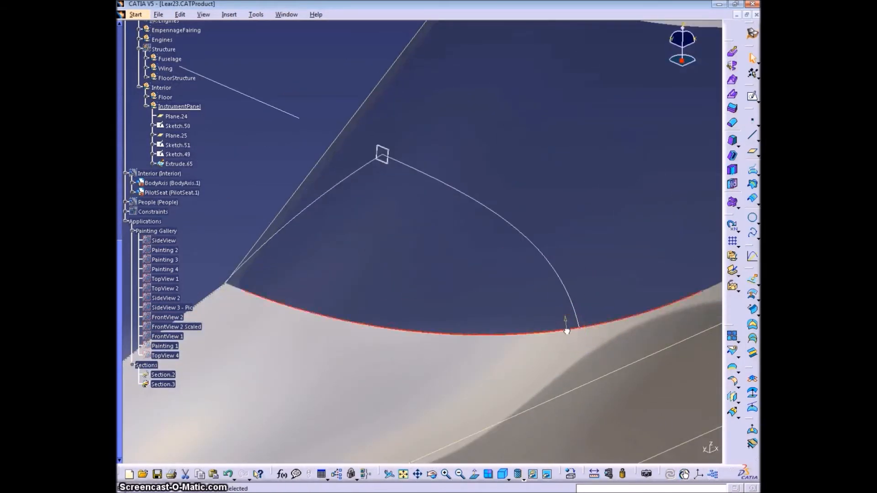
{"action": "mouse_move", "coordinate": [284, 149]}
{"action": "middle_mouse_down"}
{"action": "mouse_move", "coordinate": [427, 265]}
{"action": "mouse_move", "coordinate": [391, 305]}
{"action": "mouse_move", "coordinate": [525, 294]}
{"action": "mouse_move", "coordinate": [461, 327]}
{"action": "mouse_move", "coordinate": [554, 307]}
{"action": "mouse_move", "coordinate": [386, 155]}
{"action": "middle_mouse_up"}
{"action": "left_click", "coordinate": [752, 324]}
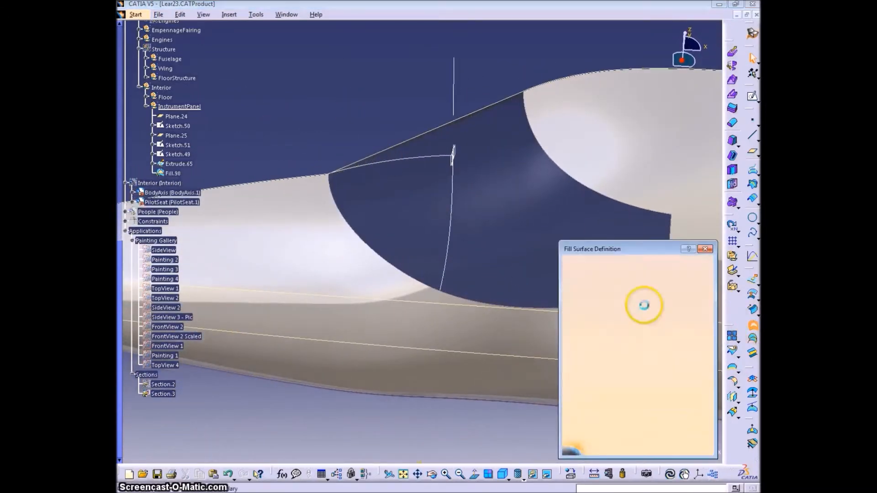
{"action": "left_click", "coordinate": [425, 287]}
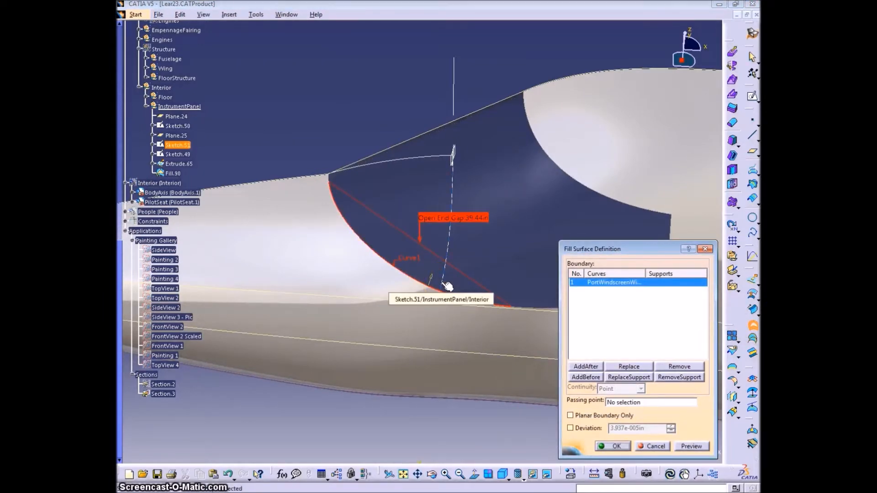
{"action": "left_click", "coordinate": [447, 285]}
{"action": "left_click", "coordinate": [417, 157]}
{"action": "mouse_move", "coordinate": [386, 186]}
{"action": "middle_mouse_down"}
{"action": "mouse_move", "coordinate": [425, 258]}
{"action": "mouse_move", "coordinate": [384, 219]}
{"action": "middle_mouse_up"}
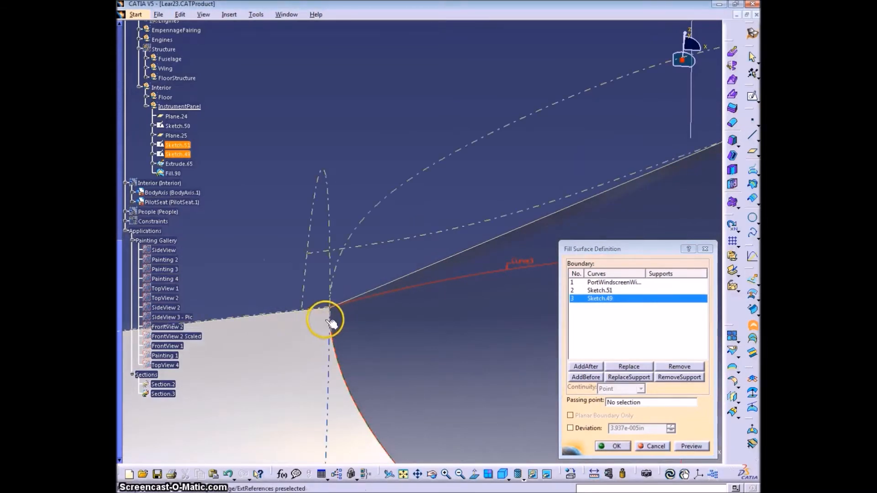
Add the fuselage cutout edge at the windscreen's front corner as the fourth boundary curve and create the fill surface
{"action": "middle_click_drag", "start_coordinate": [348, 318], "coordinate": [368, 151]}
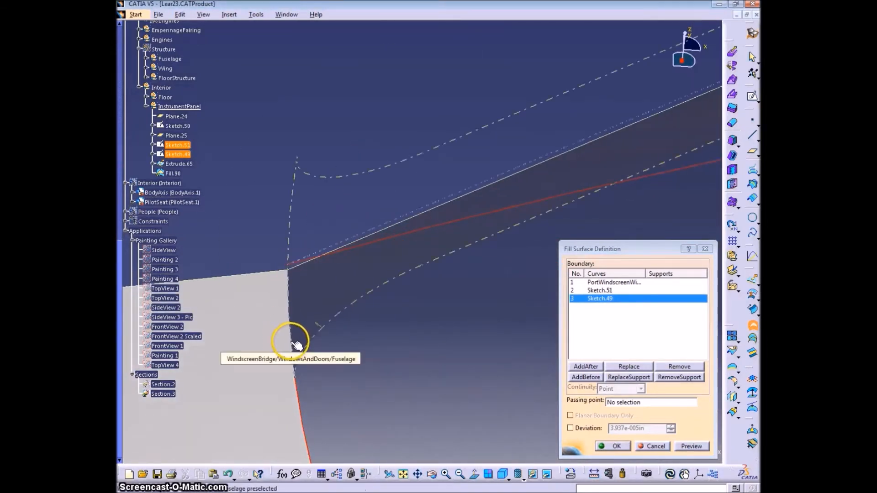
{"action": "left_click", "coordinate": [594, 282]}
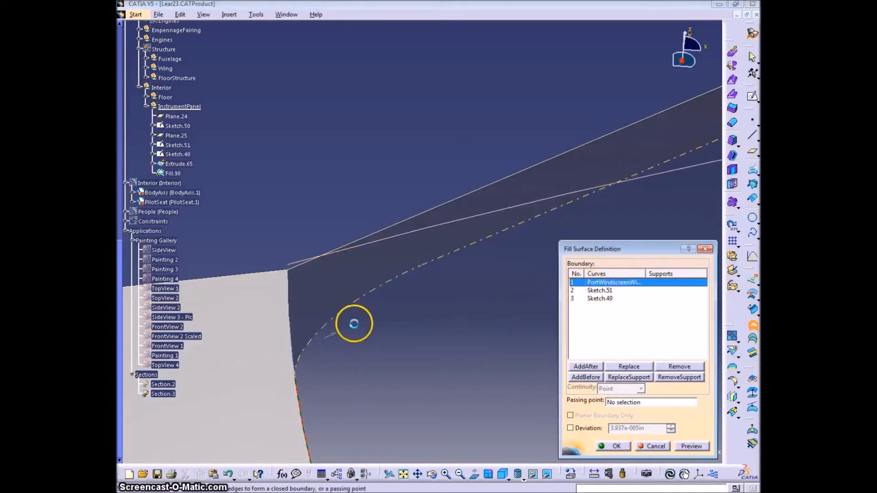
{"action": "left_click", "coordinate": [289, 328]}
{"action": "middle_click_drag", "start_coordinate": [318, 328], "coordinate": [397, 319]}
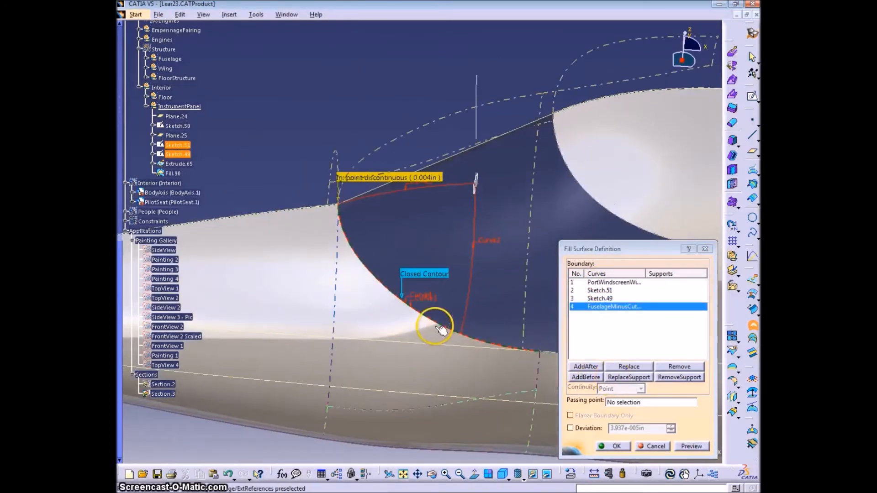
{"action": "left_click", "coordinate": [612, 447]}
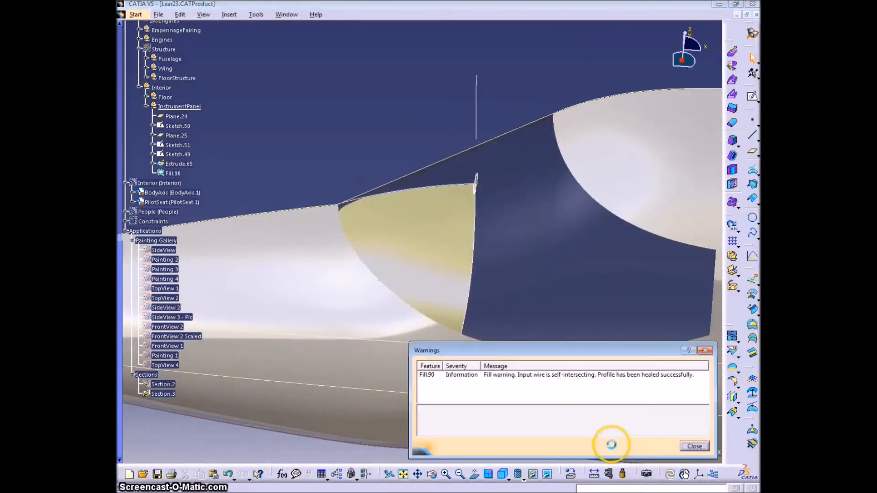
Edit the instrument panel fill surface to use Extrude.65 as the tangent support for its Sketch.49 boundary
{"action": "left_click", "coordinate": [694, 446]}
{"action": "middle_click_drag", "start_coordinate": [365, 323], "coordinate": [314, 59]}
{"action": "double_click", "coordinate": [314, 58]}
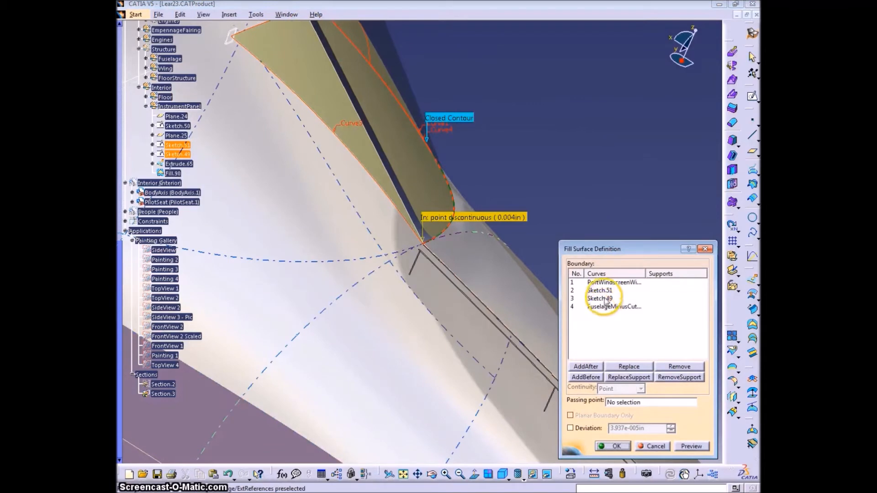
{"action": "left_click", "coordinate": [605, 299]}
{"action": "left_click", "coordinate": [179, 164]}
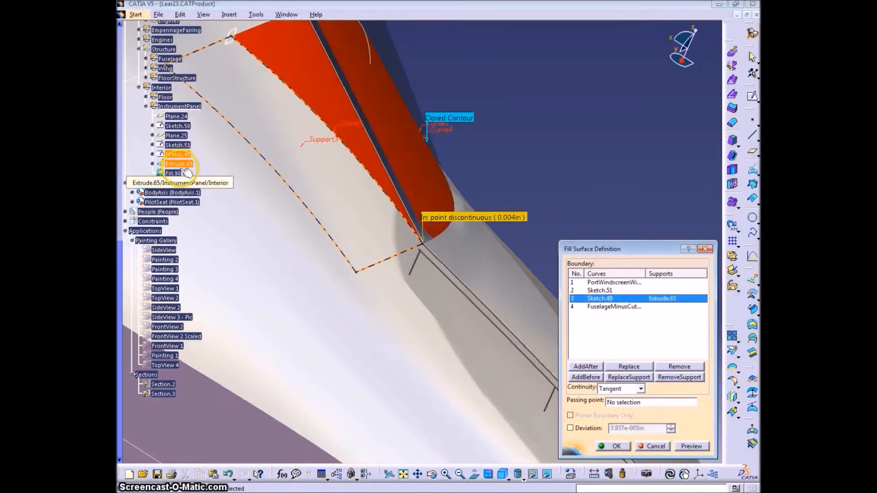
{"action": "left_click", "coordinate": [612, 446]}
{"action": "left_click", "coordinate": [694, 446]}
Mirror Fill.90 about the zx plane with a Symmetry to form the other half of the panel
{"action": "middle_click_drag", "start_coordinate": [487, 271], "coordinate": [408, 306]}
{"action": "double_click", "coordinate": [173, 173]}
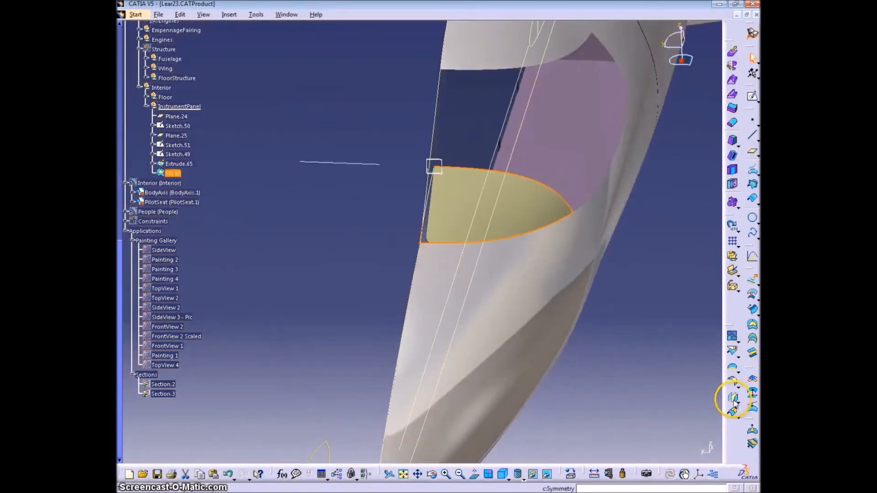
{"action": "left_click", "coordinate": [736, 401]}
{"action": "mouse_move", "coordinate": [415, 366]}
{"action": "middle_mouse_down"}
{"action": "mouse_move", "coordinate": [392, 192]}
{"action": "mouse_move", "coordinate": [427, 232]}
{"action": "mouse_move", "coordinate": [407, 398]}
{"action": "mouse_move", "coordinate": [358, 401]}
{"action": "mouse_move", "coordinate": [298, 384]}
{"action": "mouse_move", "coordinate": [451, 398]}
{"action": "mouse_move", "coordinate": [433, 265]}
{"action": "mouse_move", "coordinate": [390, 273]}
{"action": "middle_mouse_up"}
{"action": "left_click", "coordinate": [386, 267]}
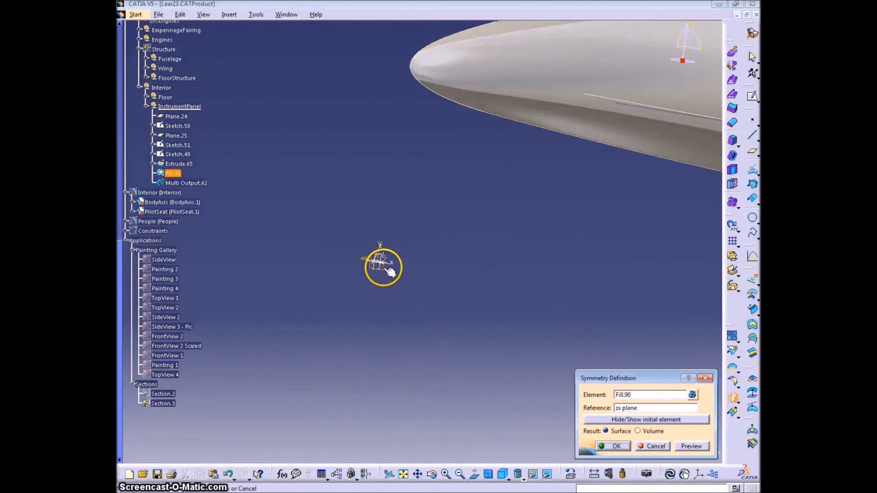
{"action": "left_click", "coordinate": [611, 446]}
Switch Section.3 off to restore the uncut fuselage and hide the guide surface Extrude.65
{"action": "middle_click_drag", "start_coordinate": [598, 420], "coordinate": [596, 366]}
{"action": "right_click", "coordinate": [163, 403]}
{"action": "left_click", "coordinate": [194, 288]}
{"action": "middle_click_drag", "start_coordinate": [303, 383], "coordinate": [209, 173]}
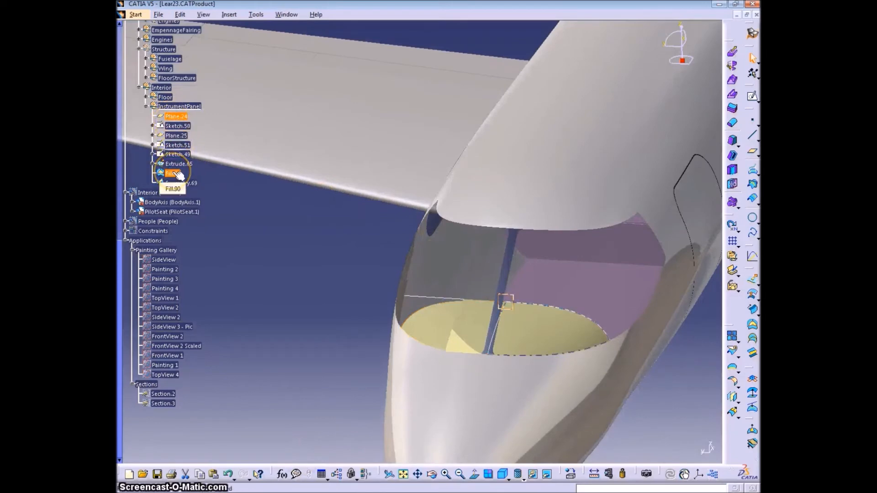
{"action": "middle_click_drag", "start_coordinate": [412, 356], "coordinate": [195, 182]}
{"action": "right_click", "coordinate": [179, 164]}
{"action": "left_click", "coordinate": [213, 197]}
Group the panel's planes, sketches and surfaces, Plane.24 through Symmetry.69, in a new geometrical set named ConstructionObjects under InstrumentPanel
{"action": "left_click", "coordinate": [168, 116]}
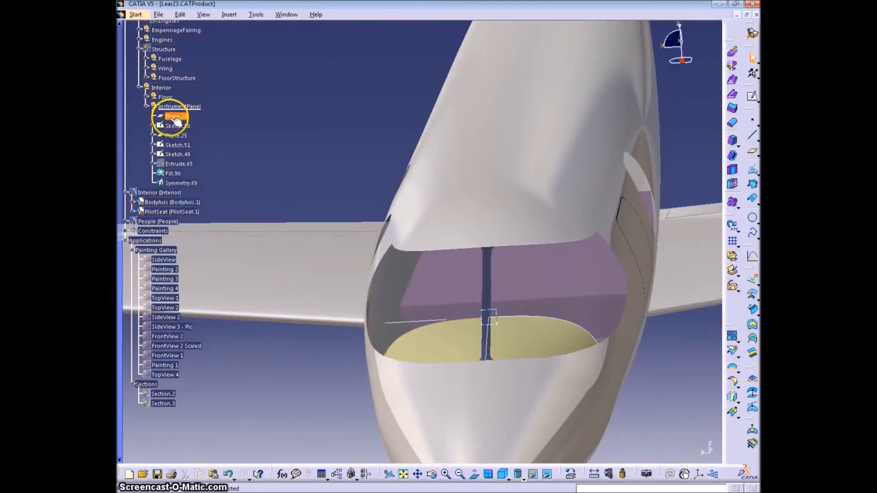
{"action": "left_click", "coordinate": [174, 174], "text": "shift"}
{"action": "left_click", "coordinate": [229, 15]}
{"action": "left_click", "coordinate": [249, 61]}
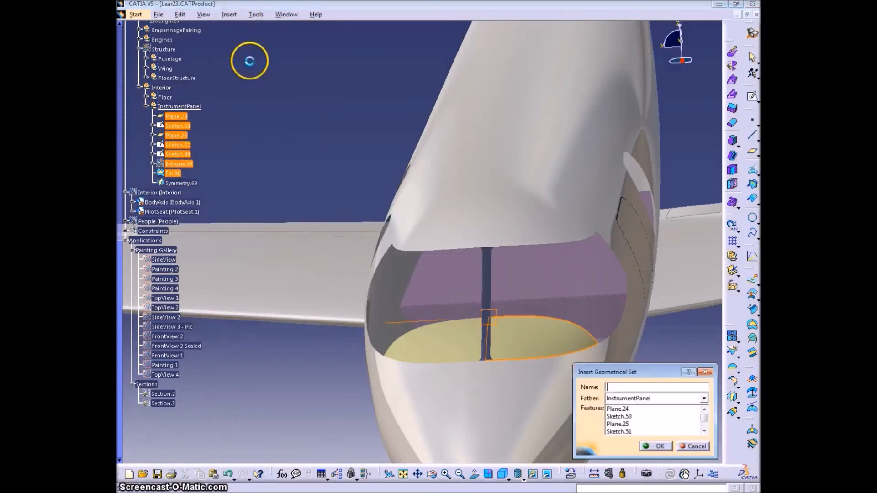
{"action": "type", "text": "ConstructionObjects"}
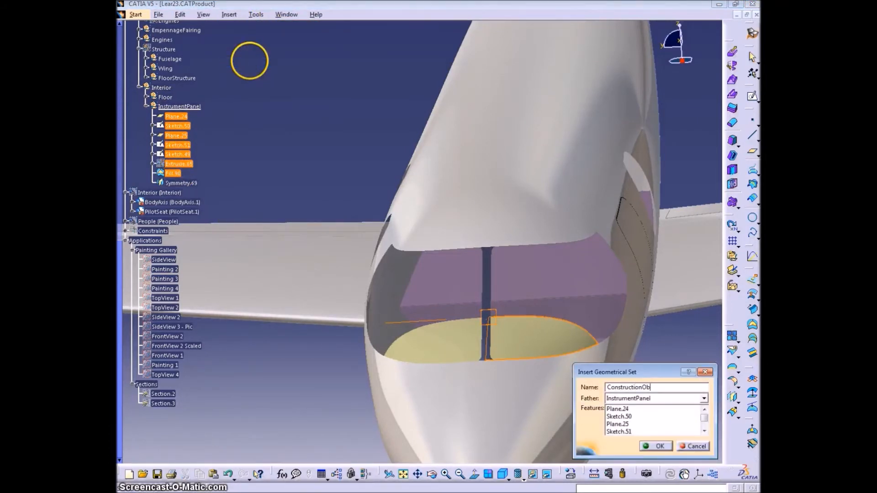
{"action": "key", "text": "Return"}
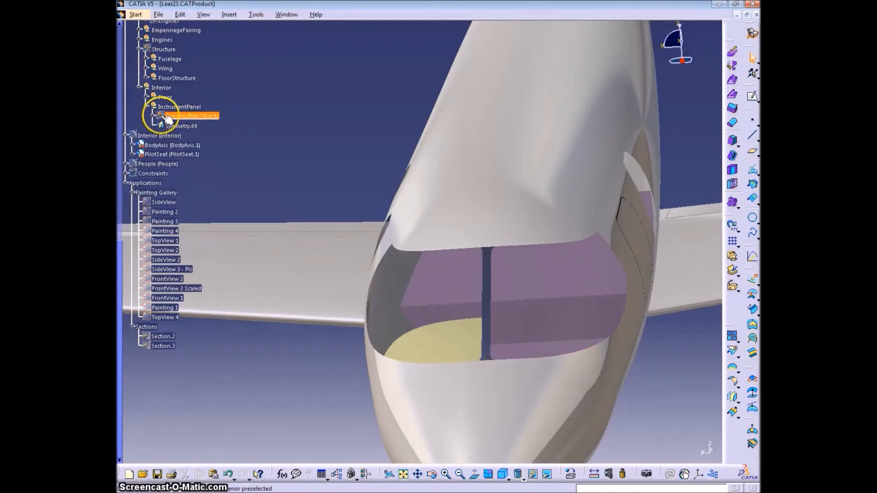
{"action": "left_click", "coordinate": [155, 115]}
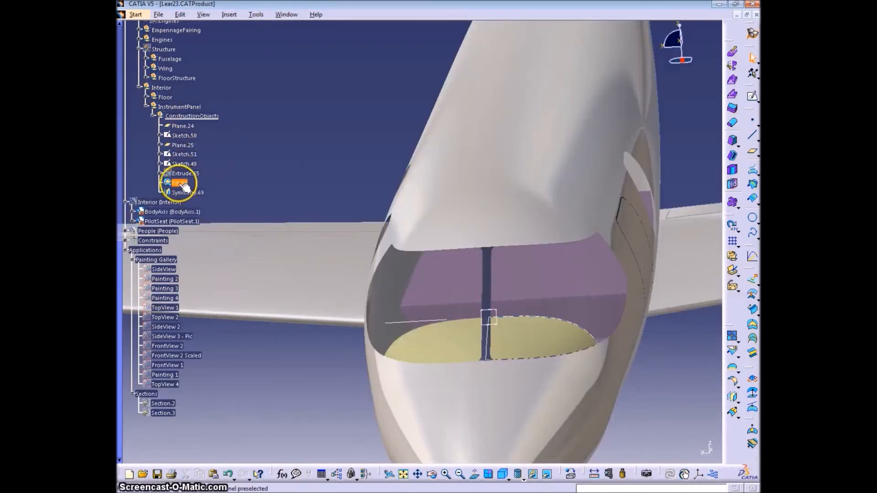
Join Fill.90 and Symmetry.69 into one surface and move the join directly under the InstrumentPanel set
{"action": "left_click", "coordinate": [733, 337]}
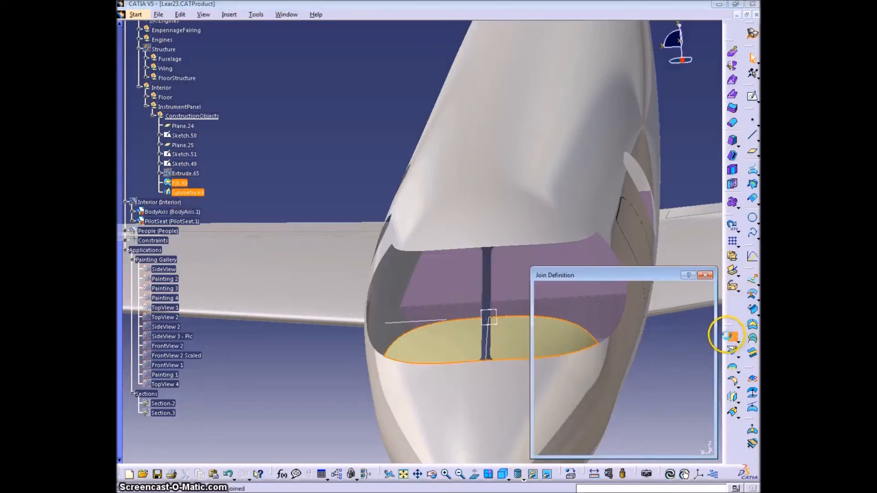
{"action": "left_click", "coordinate": [691, 446]}
{"action": "left_click", "coordinate": [614, 446]}
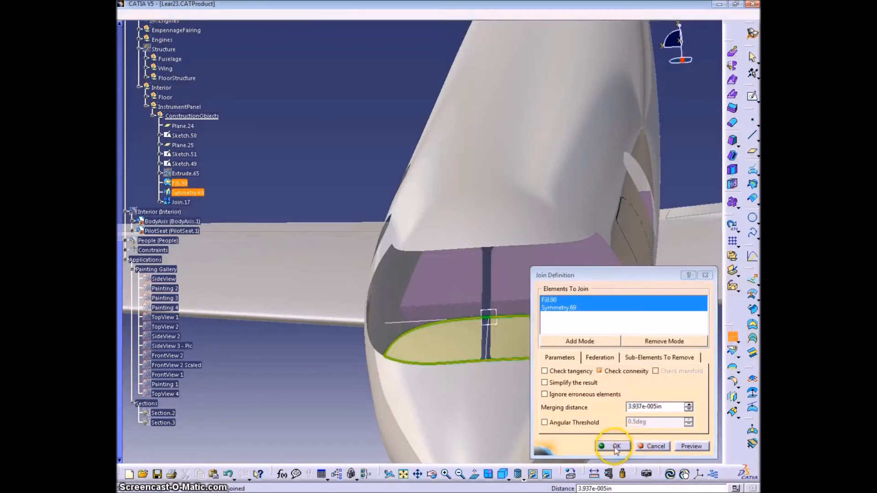
{"action": "left_click_drag", "start_coordinate": [177, 202], "coordinate": [174, 108]}
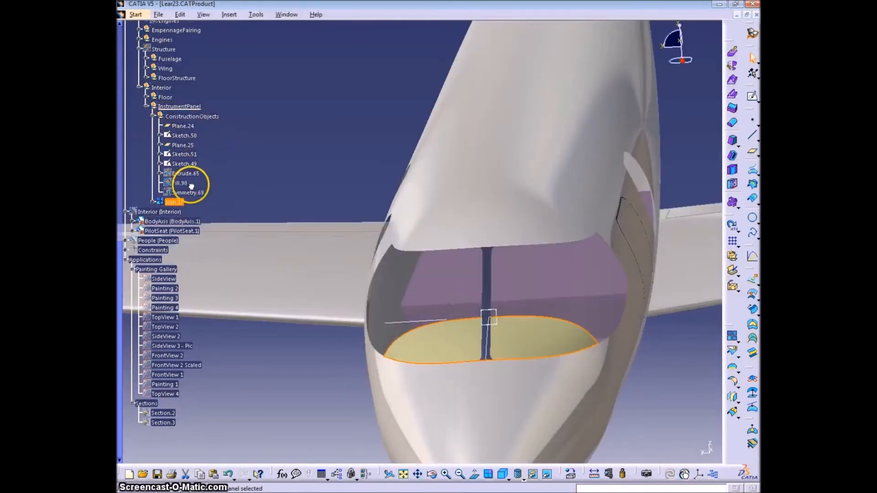
Rename the joined panel surface IntrumentPanelTop
{"action": "key", "text": "alt+Return"}
{"action": "type", "text": "instrum"}
{"action": "key", "text": "BackSpace"}
{"action": "key", "text": "BackSpace"}
{"action": "key", "text": "BackSpace"}
{"action": "key", "text": "BackSpace"}
{"action": "key", "text": "BackSpace"}
{"action": "key", "text": "BackSpace"}
{"action": "key", "text": "BackSpace"}
{"action": "type", "text": "IntrumentPanelTop"}
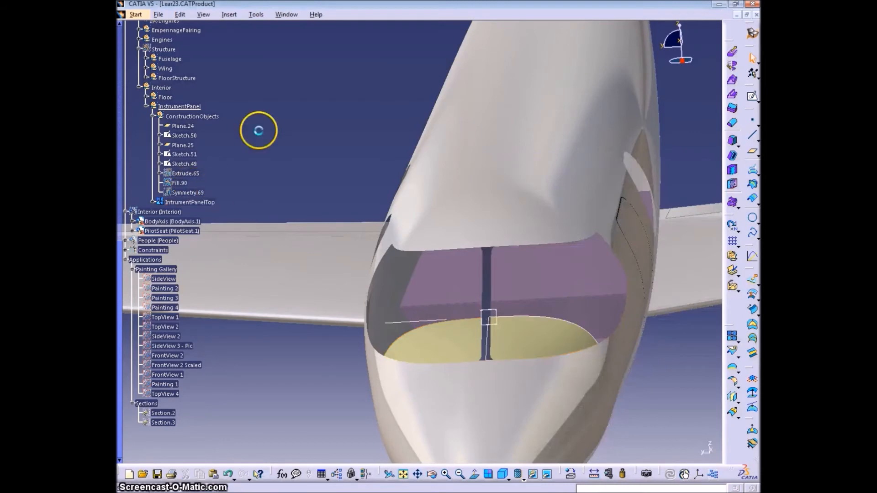
Hide the ConstructionObjects geometrical set
{"action": "left_click", "coordinate": [152, 116]}
{"action": "left_click", "coordinate": [150, 116]}
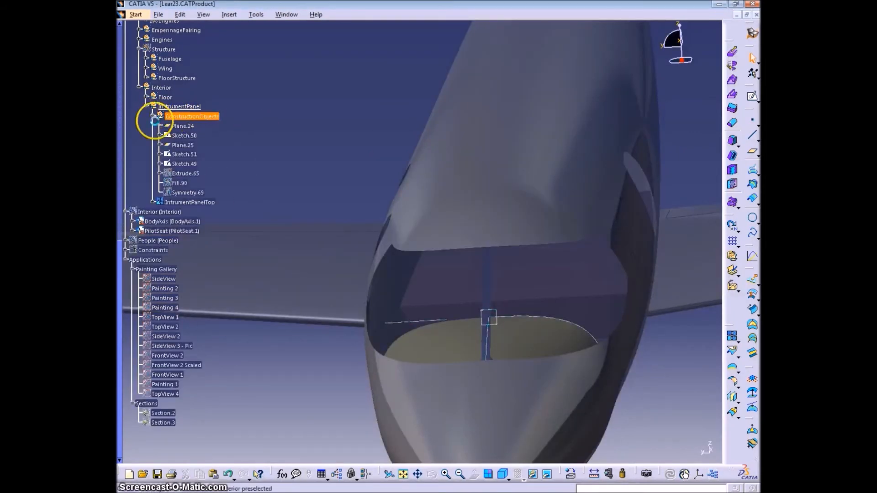
{"action": "right_click", "coordinate": [181, 117]}
{"action": "left_click", "coordinate": [201, 147]}
Thicken the IntrumentPanelTop surface with a 0.5in first offset, 0in second offset and reversed direction
{"action": "middle_click_drag", "start_coordinate": [325, 188], "coordinate": [205, 231]}
{"action": "left_click", "coordinate": [731, 109]}
{"action": "middle_click_drag", "start_coordinate": [450, 361], "coordinate": [640, 418]}
{"action": "left_click", "coordinate": [640, 420]}
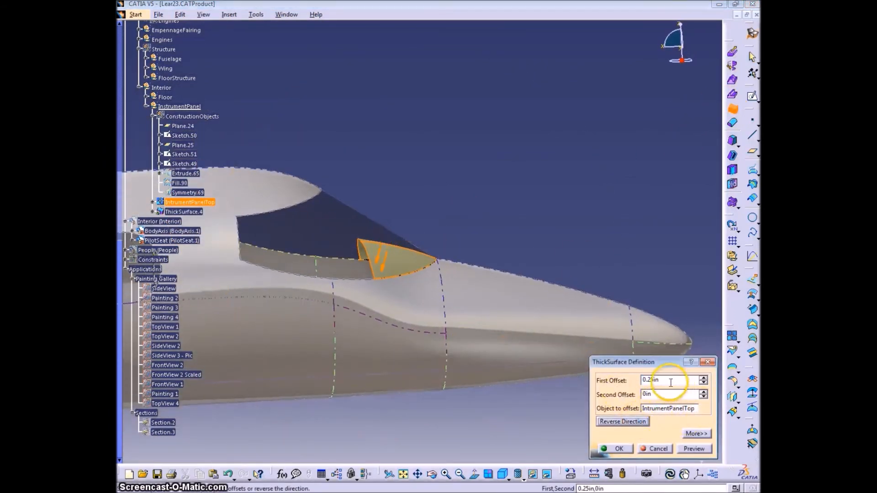
{"action": "left_click", "coordinate": [608, 448]}
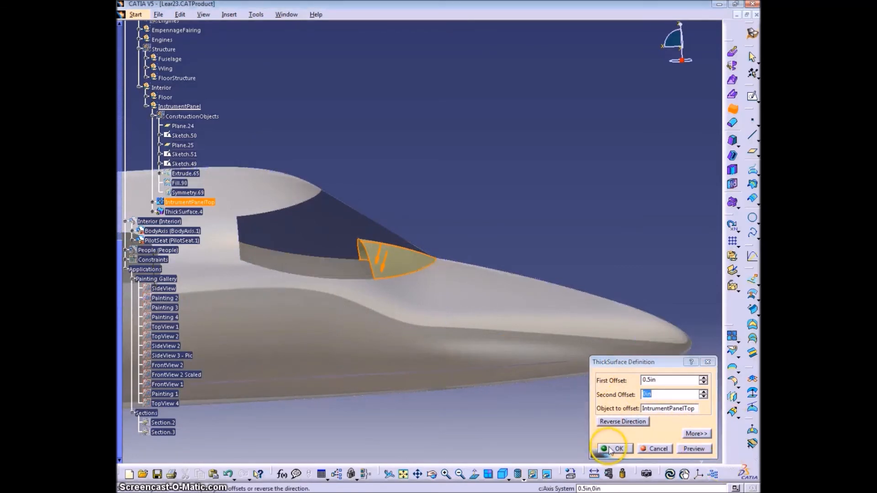
Rename the joined surface IntrumentPanelTopSurface to distinguish it from the thickened solid
{"action": "right_click", "coordinate": [183, 202]}
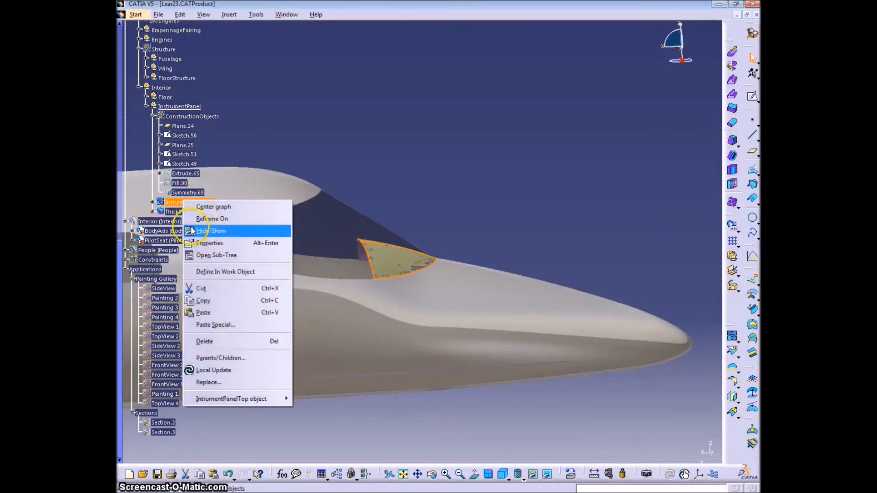
{"action": "left_click", "coordinate": [210, 243]}
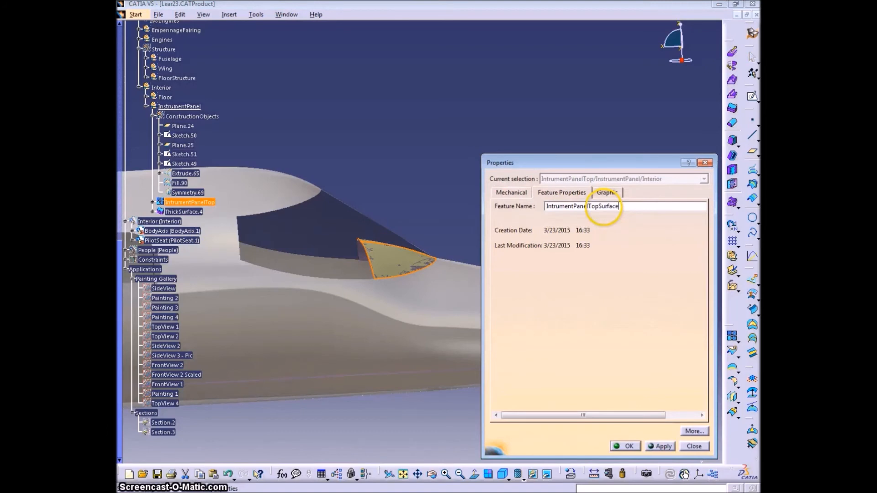
{"action": "key", "text": "Return"}
{"action": "left_click", "coordinate": [556, 201]}
{"action": "middle_click_drag", "start_coordinate": [294, 247], "coordinate": [255, 206]}
Hide IntrumentPanelTopSurface and move it into the ConstructionObjects set
{"action": "right_click", "coordinate": [204, 203]}
{"action": "left_click", "coordinate": [215, 233]}
{"action": "left_click_drag", "start_coordinate": [188, 202], "coordinate": [192, 116]}
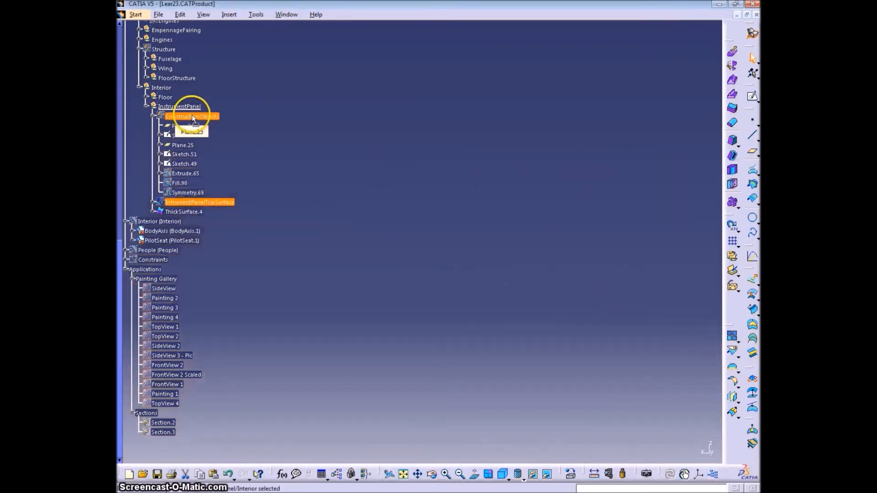
Rename ThickSurface.4 as InstrumentPanelTop
{"action": "middle_click_drag", "start_coordinate": [314, 294], "coordinate": [391, 274]}
{"action": "left_click", "coordinate": [191, 213]}
{"action": "key", "text": "alt+Return"}
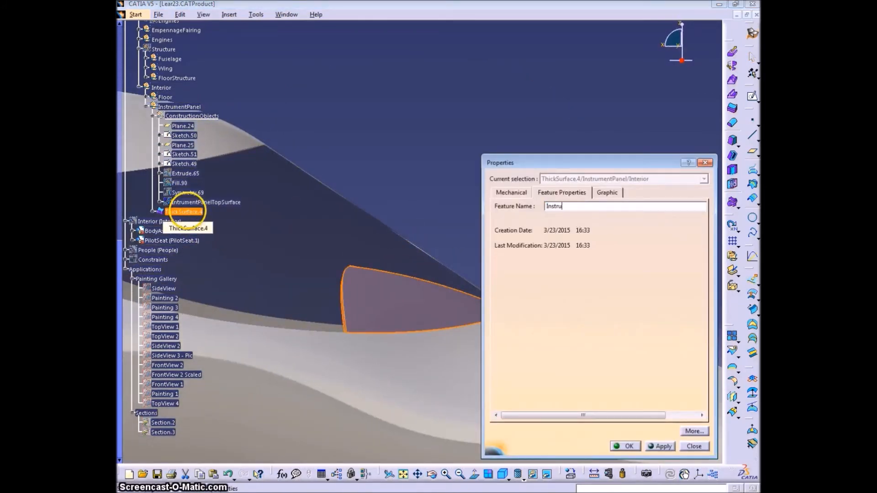
{"action": "type", "text": "InstrumentPanelTop"}
{"action": "key", "text": "Return"}
{"action": "middle_click_drag", "start_coordinate": [464, 177], "coordinate": [402, 221]}
Open the material library for InstrumentPanelTop, enlarge its window and browse the Other materials
{"action": "left_click", "coordinate": [194, 213]}
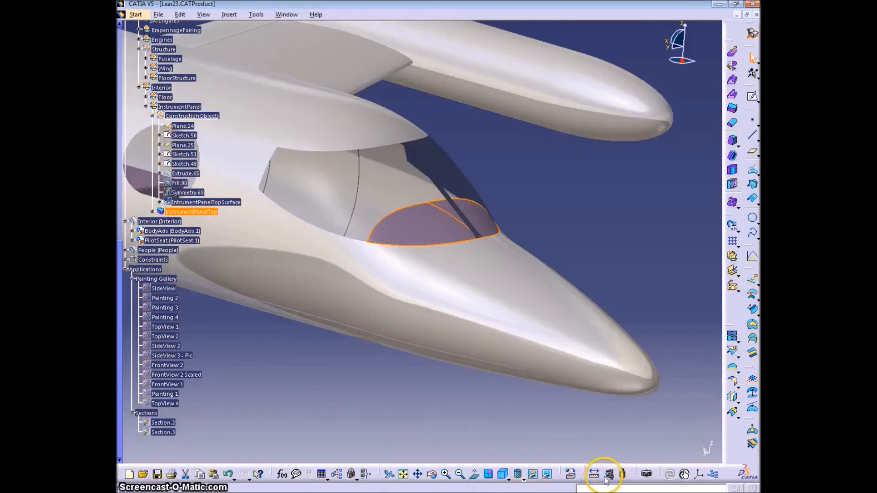
{"action": "left_click", "coordinate": [571, 477]}
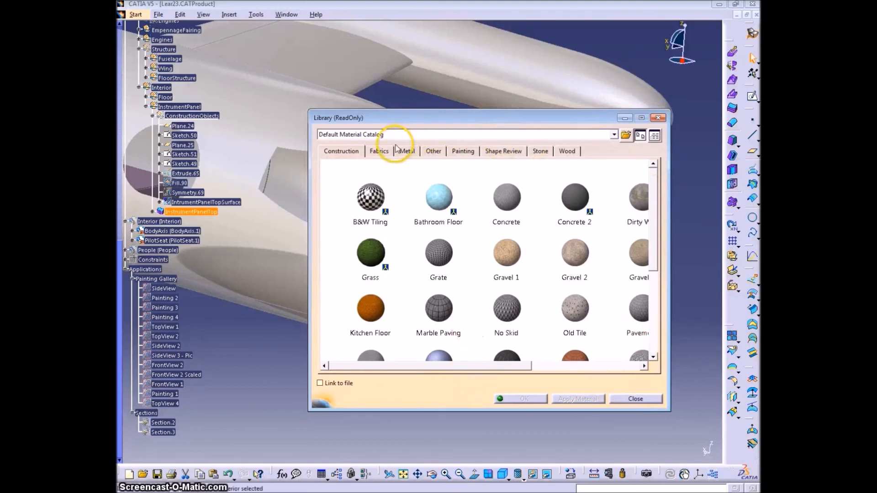
{"action": "left_click", "coordinate": [433, 152]}
{"action": "left_click_drag", "start_coordinate": [652, 191], "coordinate": [652, 213]}
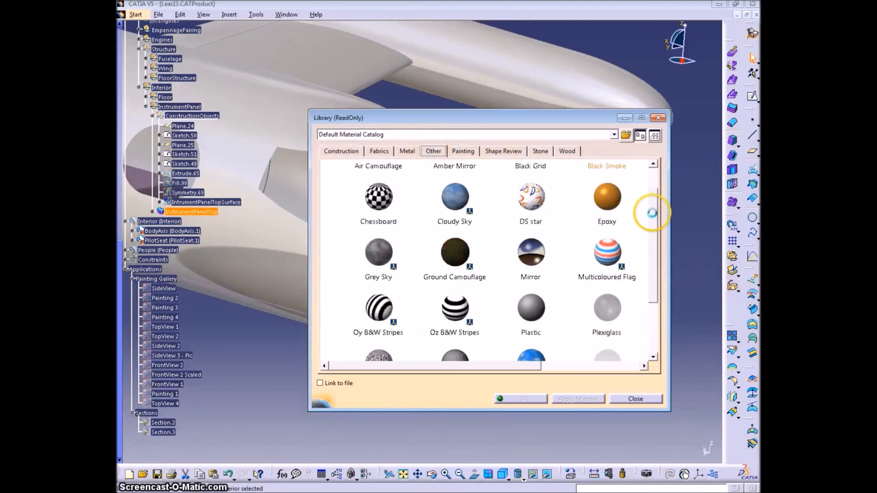
{"action": "left_click_drag", "start_coordinate": [514, 119], "coordinate": [429, 111]}
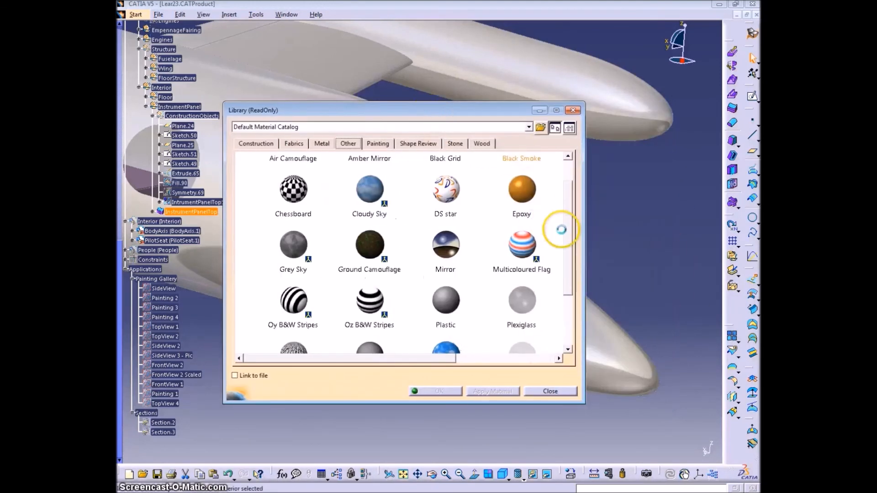
{"action": "left_click_drag", "start_coordinate": [584, 222], "coordinate": [721, 222]}
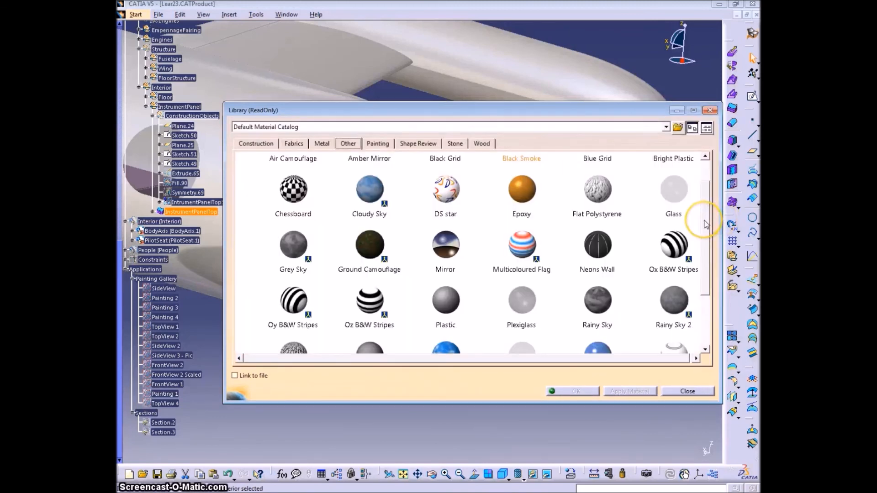
Apply the Dashboard material from the Fabrics family to InstrumentPanelTop and close the library
{"action": "left_click", "coordinate": [419, 144]}
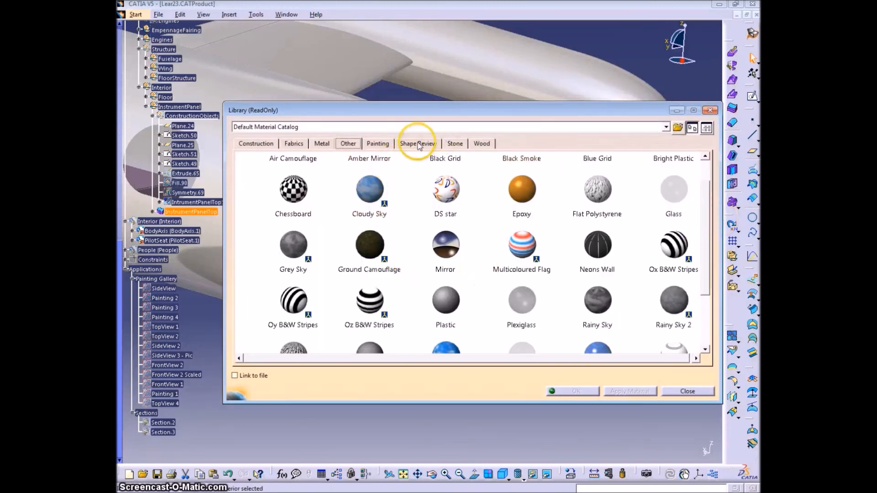
{"action": "left_click", "coordinate": [294, 143]}
{"action": "scroll", "coordinate": [707, 235], "scroll_direction": "down", "scroll_amount": 1}
{"action": "left_click", "coordinate": [649, 215]}
{"action": "left_click", "coordinate": [626, 392]}
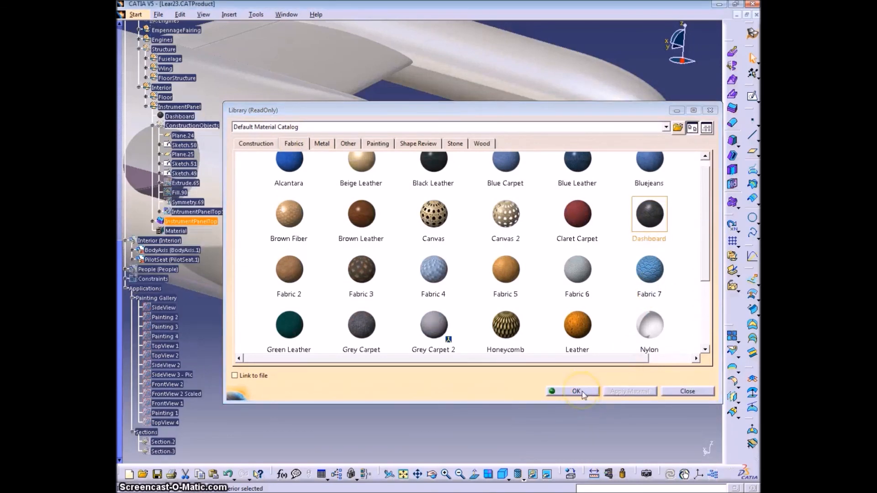
{"action": "left_click", "coordinate": [577, 391]}
{"action": "left_click", "coordinate": [432, 384]}
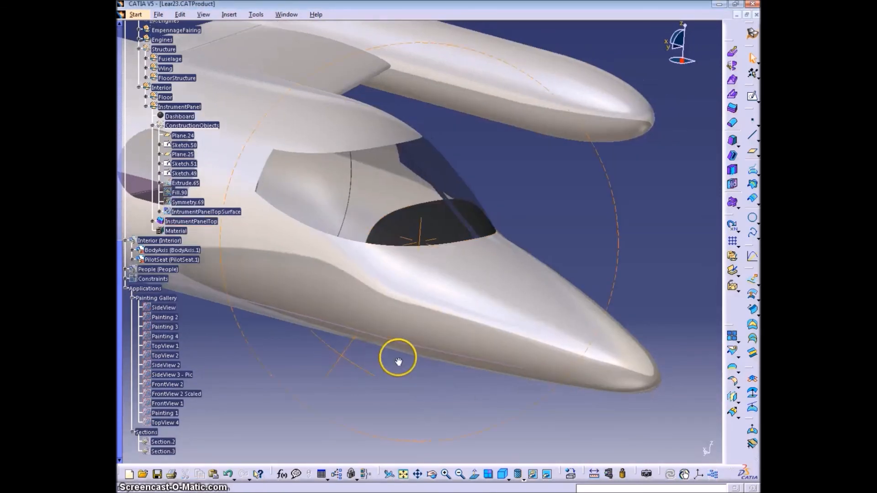